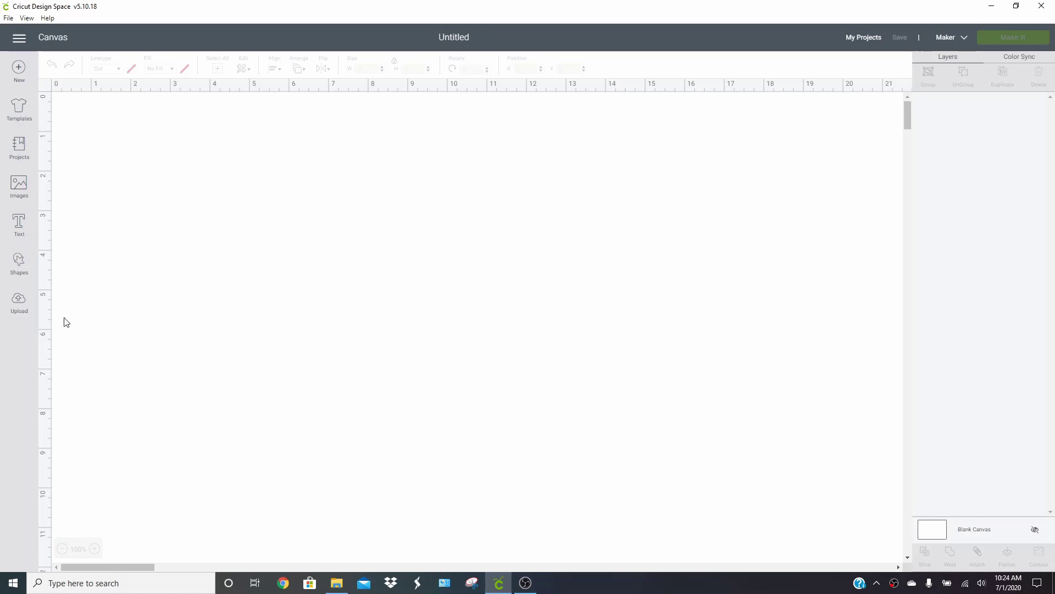
- Upload floral/floralmandala as a Complex image and continue to Select & erase
left_click(20, 301)
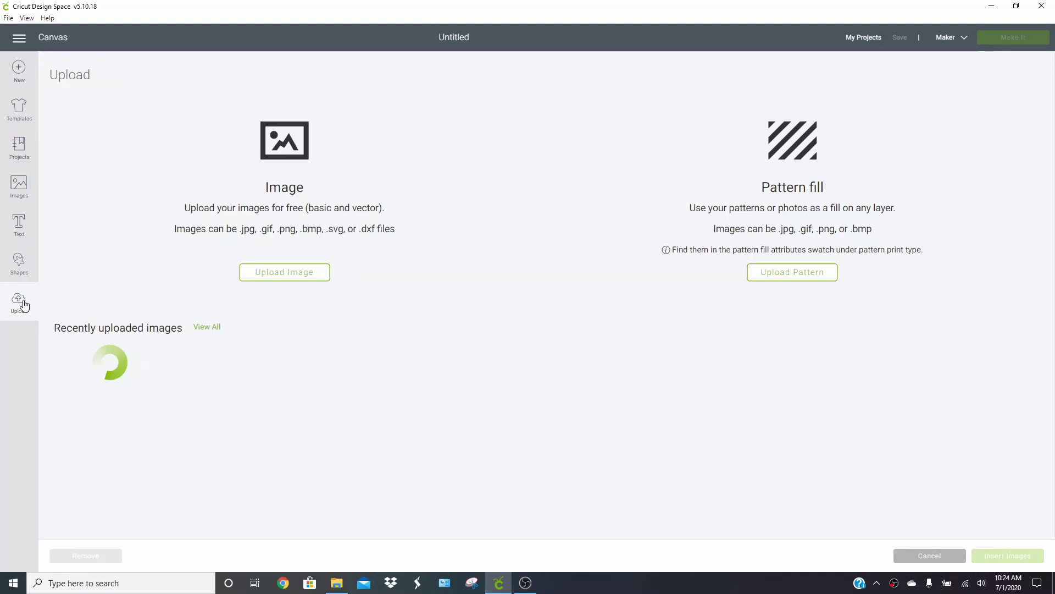
left_click(312, 273)
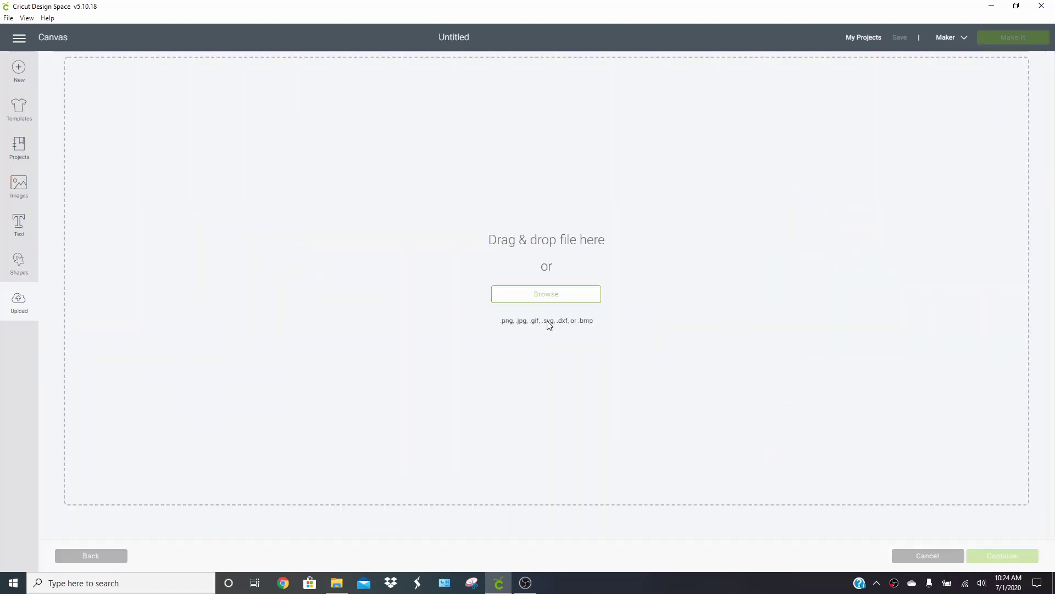
left_click(569, 301)
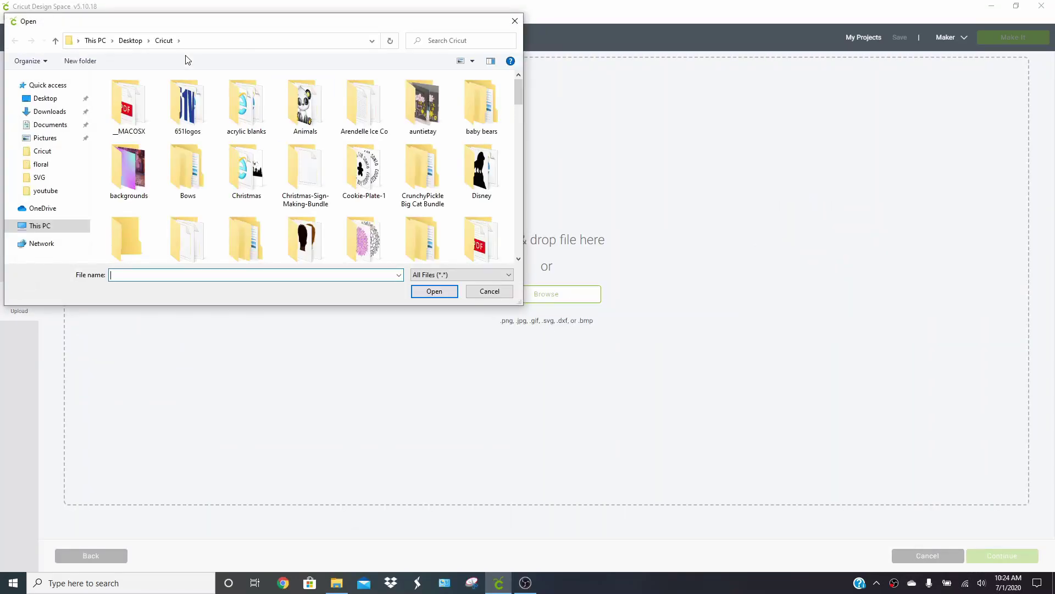
scroll(305, 165, "down", 2)
left_click(385, 142)
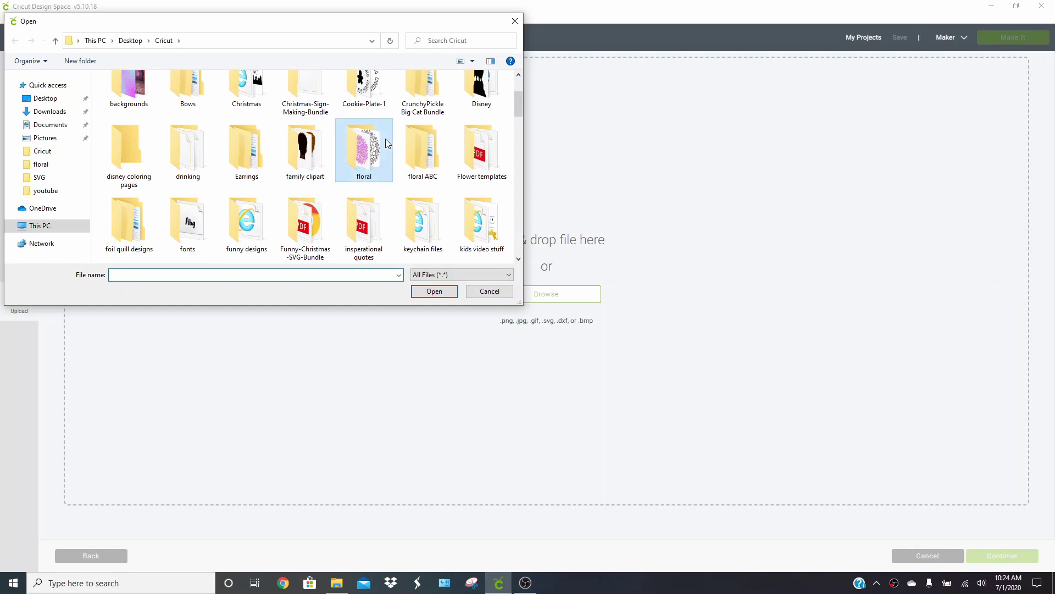
double_click(385, 142)
double_click(373, 103)
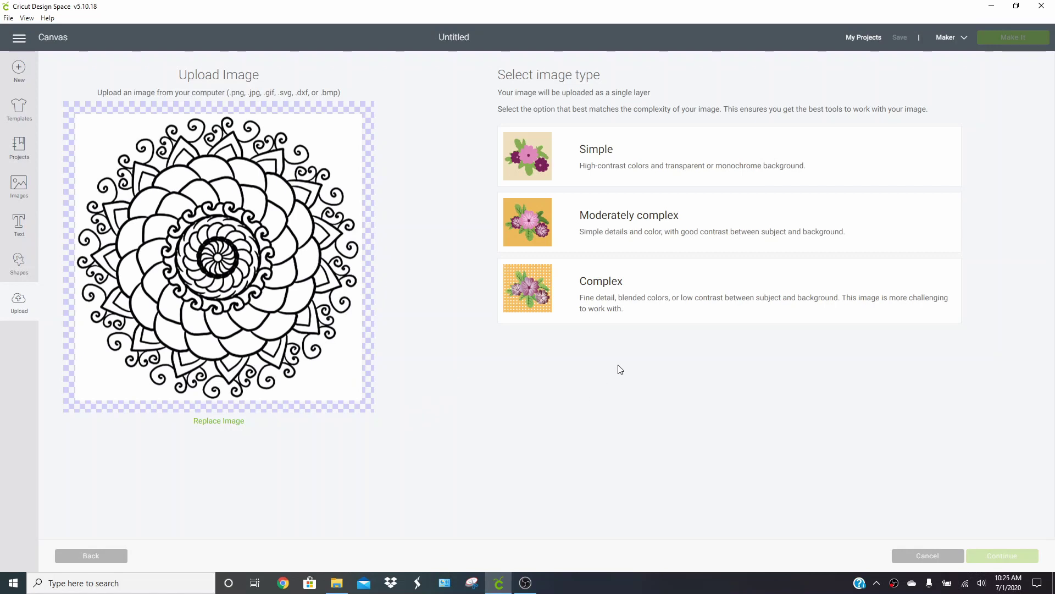
left_click(568, 309)
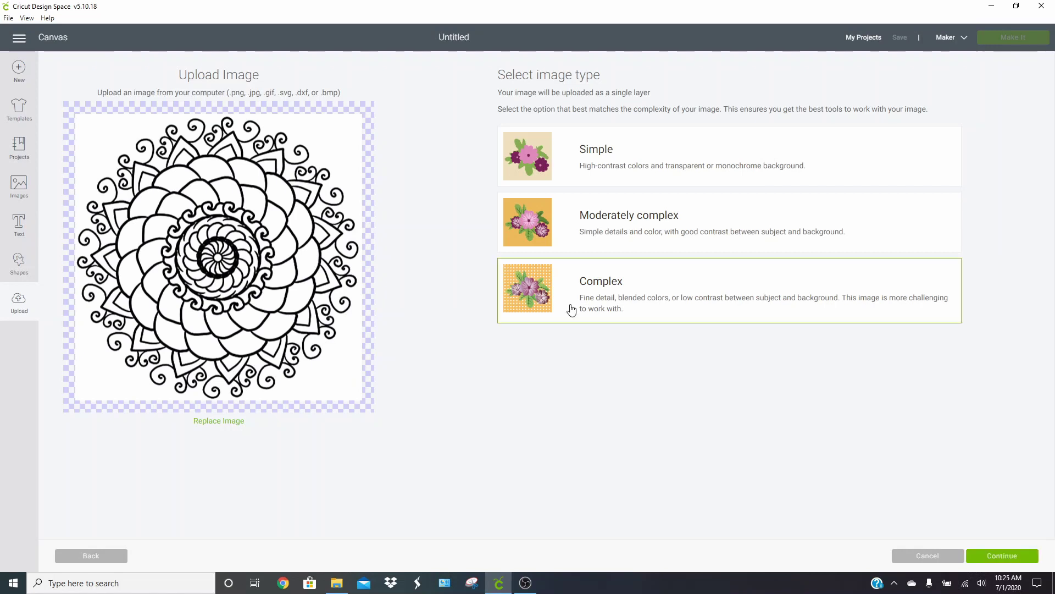
left_click(990, 556)
- Set Color tolerance to 100 and erase the white background and two left petals
left_click(101, 141)
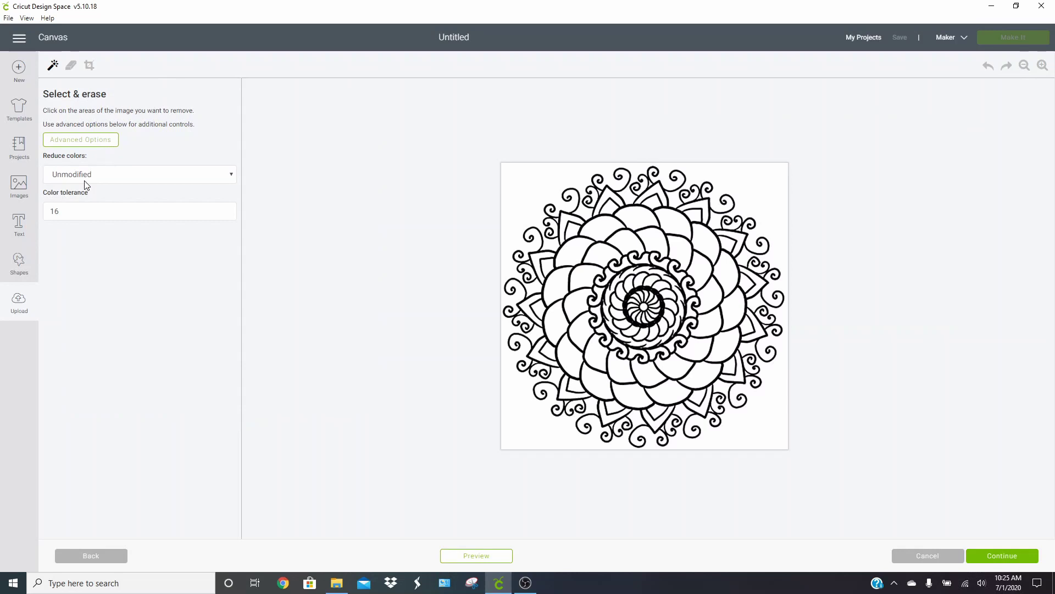
double_click(77, 214)
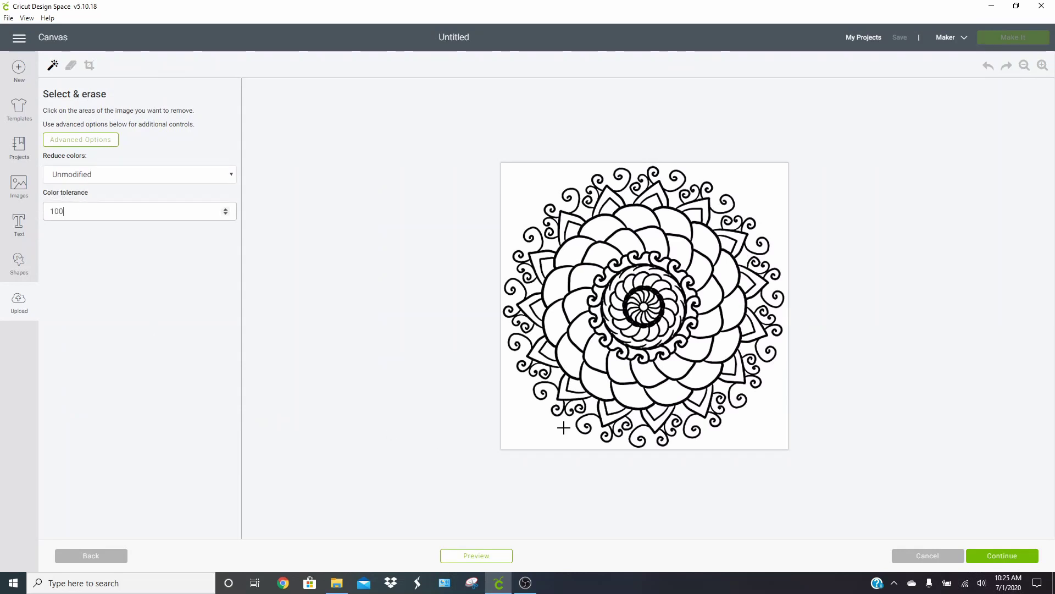
left_click(540, 439)
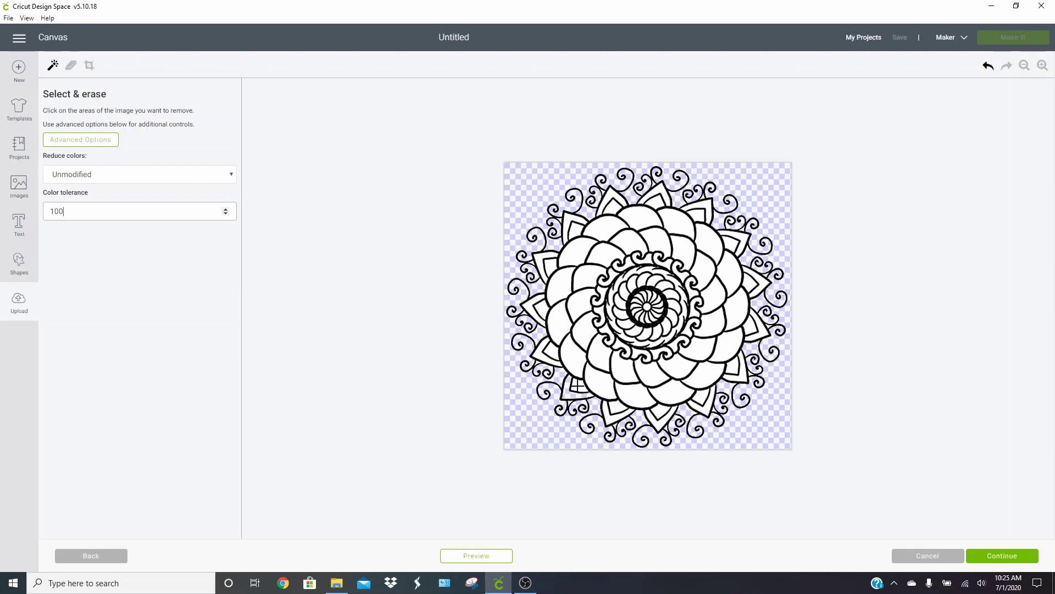
left_click(574, 367)
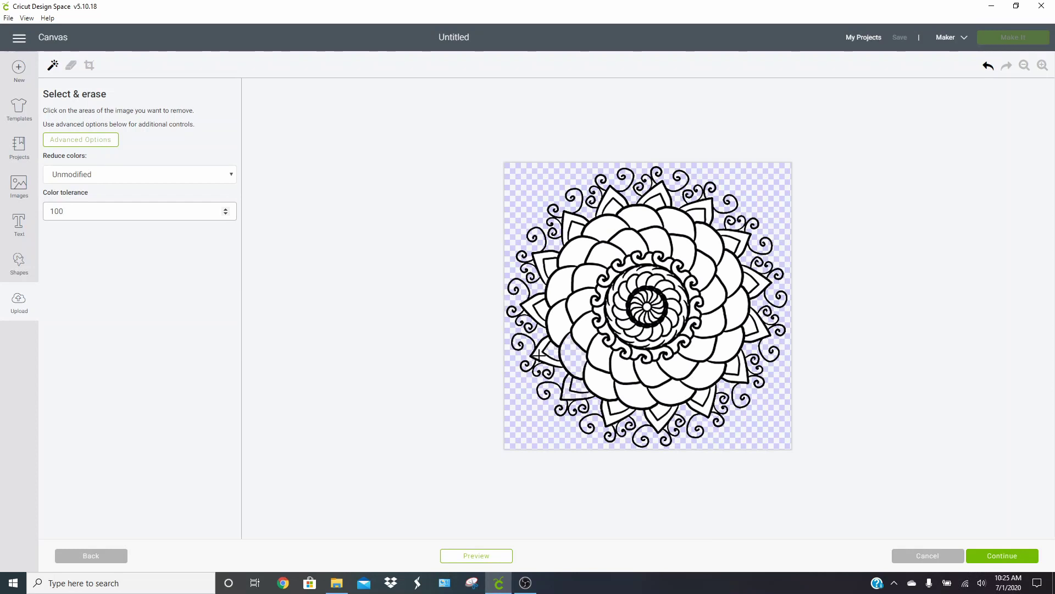
left_click(535, 300)
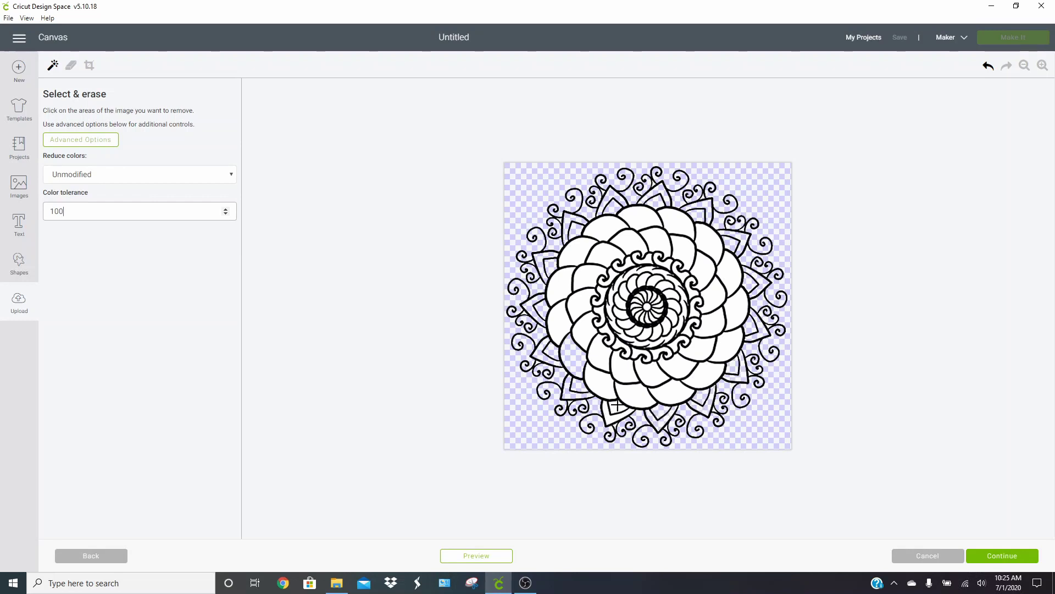
- Erase the white lower-left, lower-right and right-side outer petals
left_click(602, 384)
left_click(629, 391)
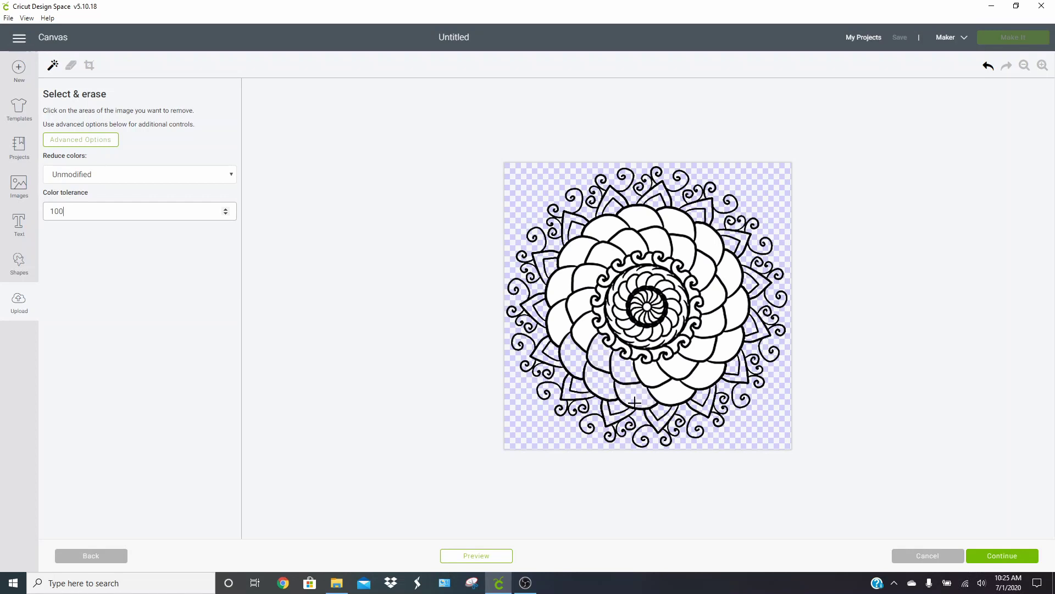
left_click(664, 388)
left_click(704, 371)
left_click(696, 352)
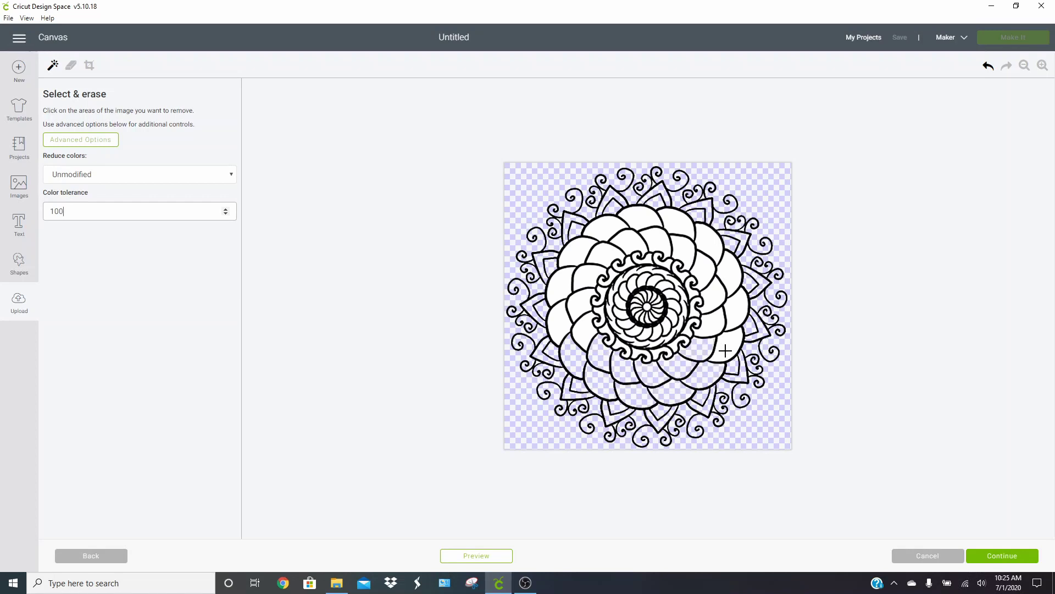
left_click(726, 342)
left_click(732, 322)
left_click(710, 324)
left_click(716, 297)
left_click(730, 273)
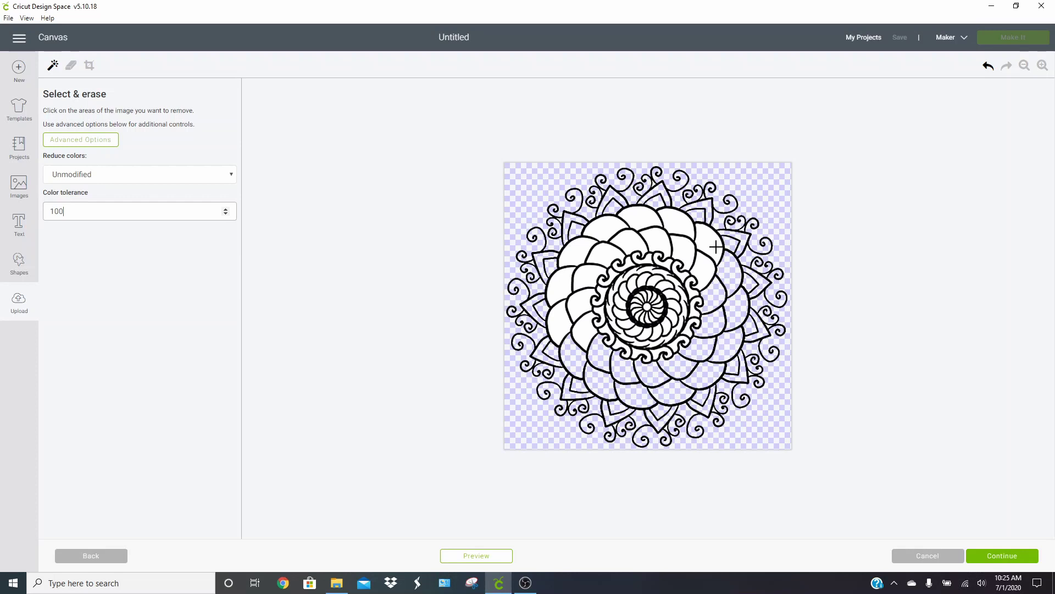
left_click(709, 242)
- Erase the remaining white upper-right, top, upper-left and left-side outer petals
left_click(703, 265)
left_click(683, 247)
left_click(676, 223)
left_click(646, 217)
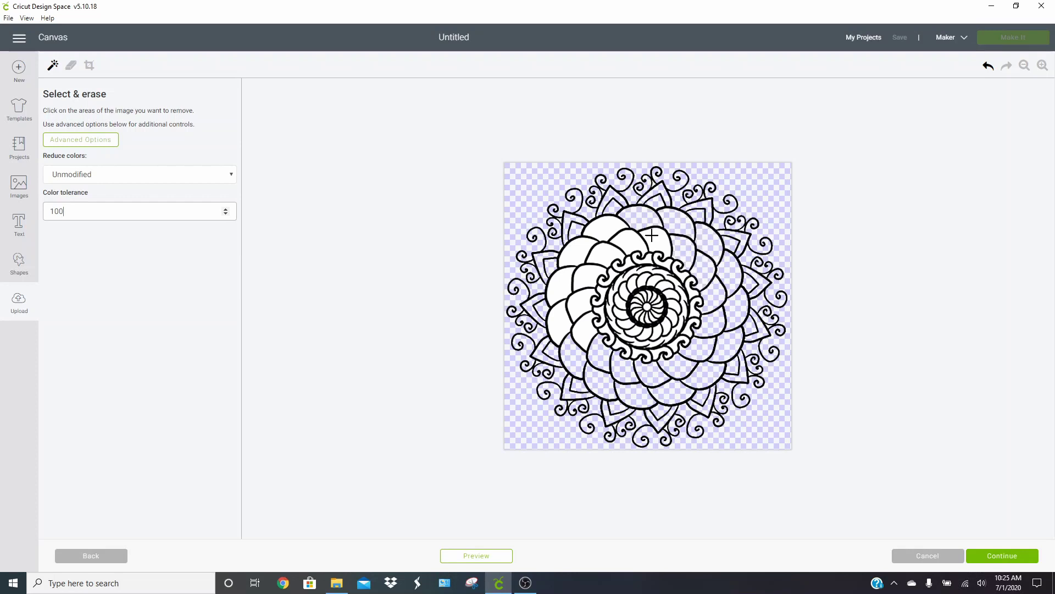
left_click(637, 242)
left_click(610, 227)
left_click(582, 251)
left_click(600, 254)
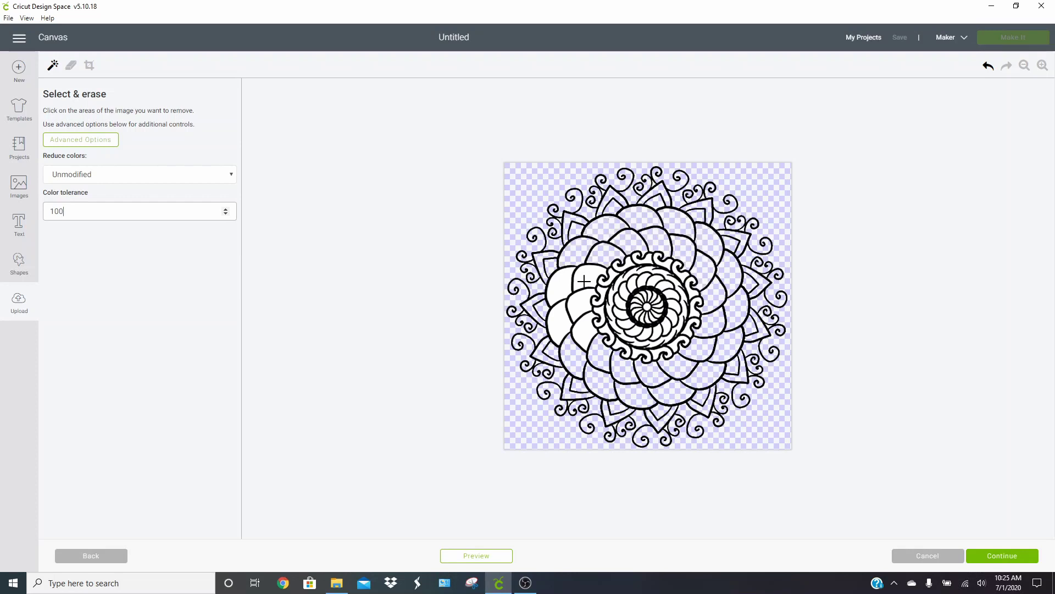
left_click(587, 277)
left_click(562, 294)
left_click(559, 327)
left_click(579, 311)
left_click(584, 329)
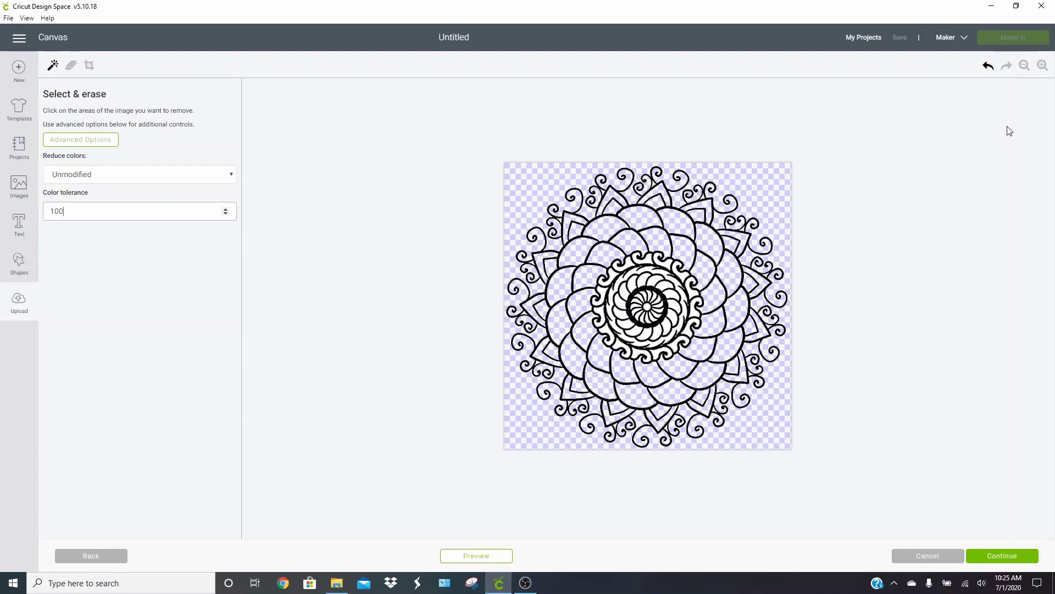
- Zoom in and erase the white centre dot, undoing a mistaken ring erase
left_click(1042, 66)
left_click(1042, 66)
left_click(1042, 66)
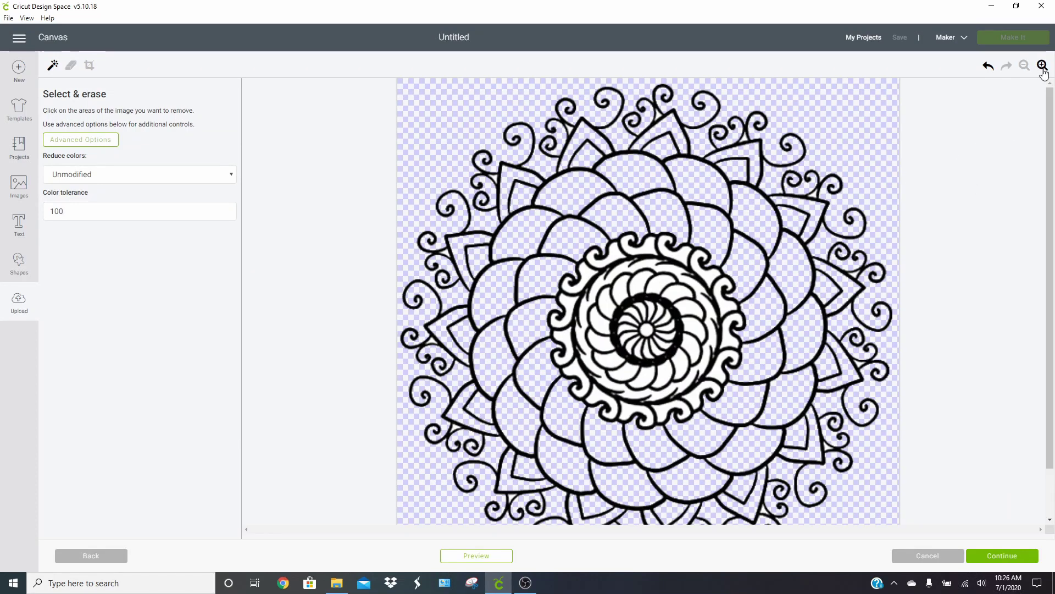
left_click(1043, 66)
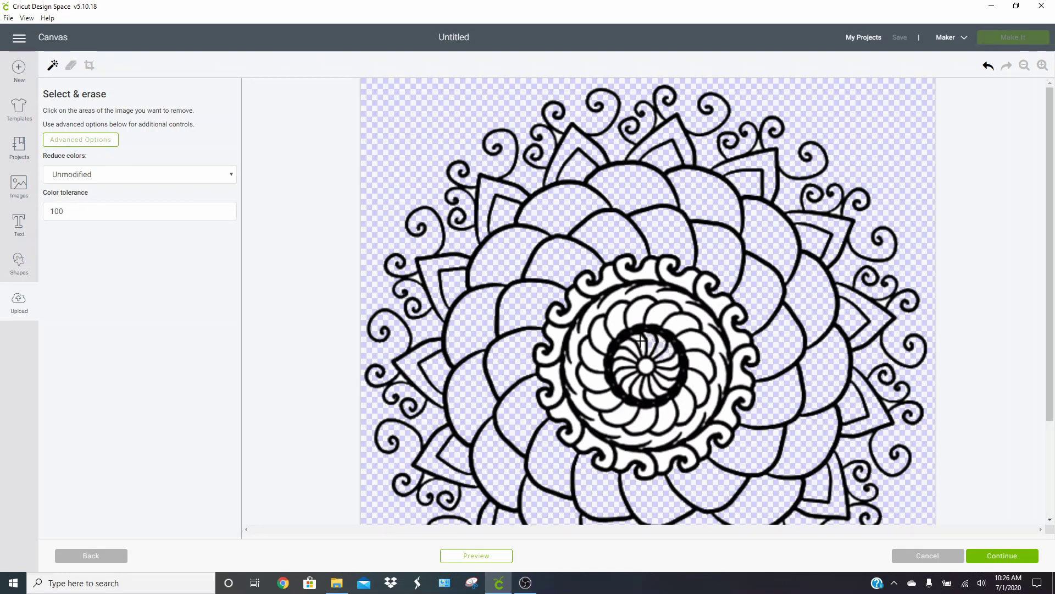
left_click(623, 365)
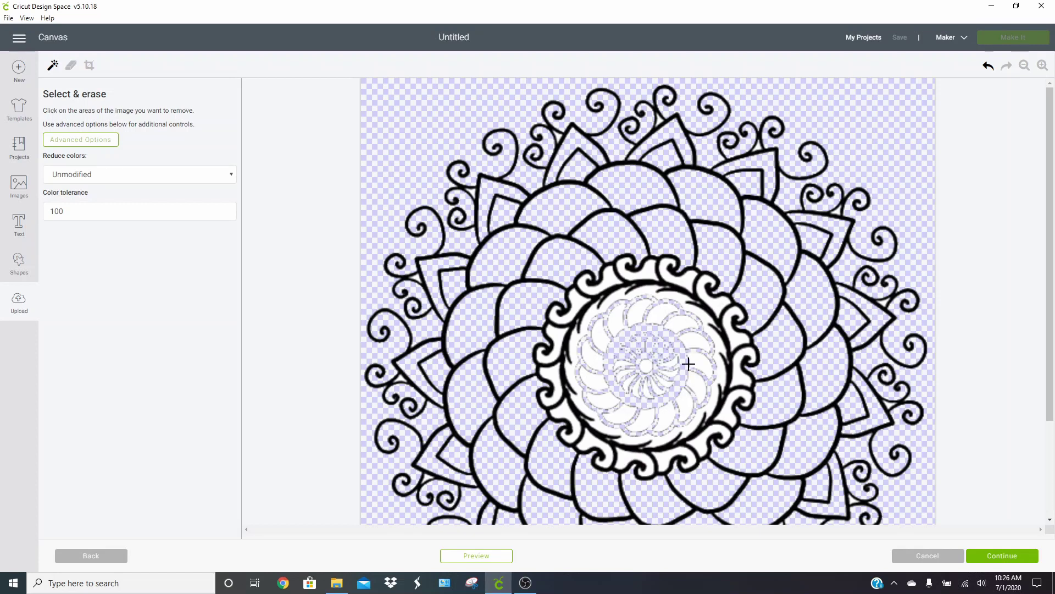
left_click(988, 65)
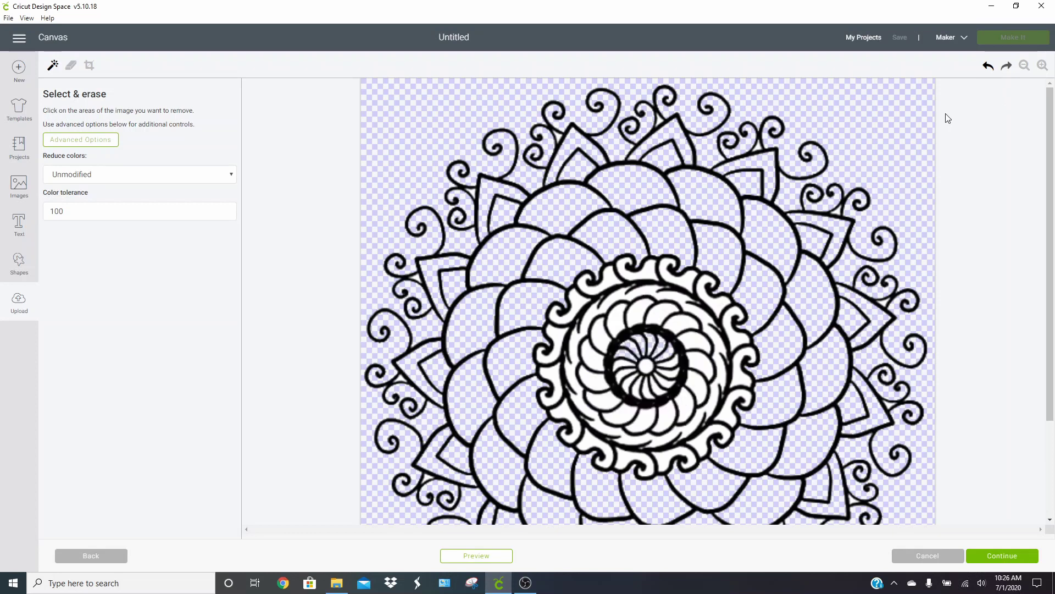
left_click(649, 366)
- Erase the white inner-ring petals along the upper and left side
left_click(699, 358)
left_click(701, 338)
left_click(681, 325)
left_click(661, 311)
left_click(632, 315)
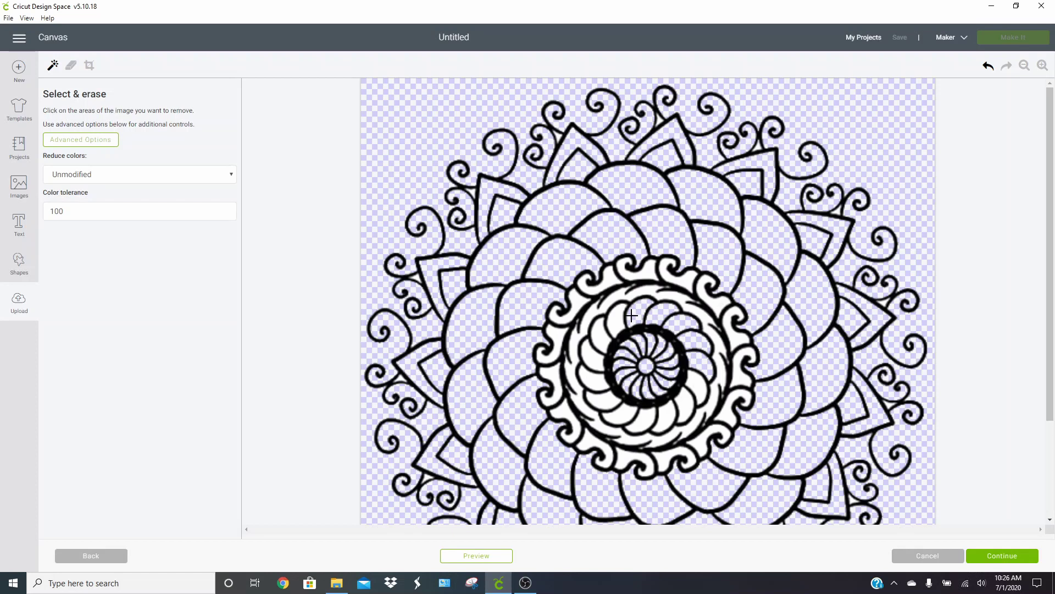
left_click(610, 326)
left_click(594, 358)
left_click(591, 378)
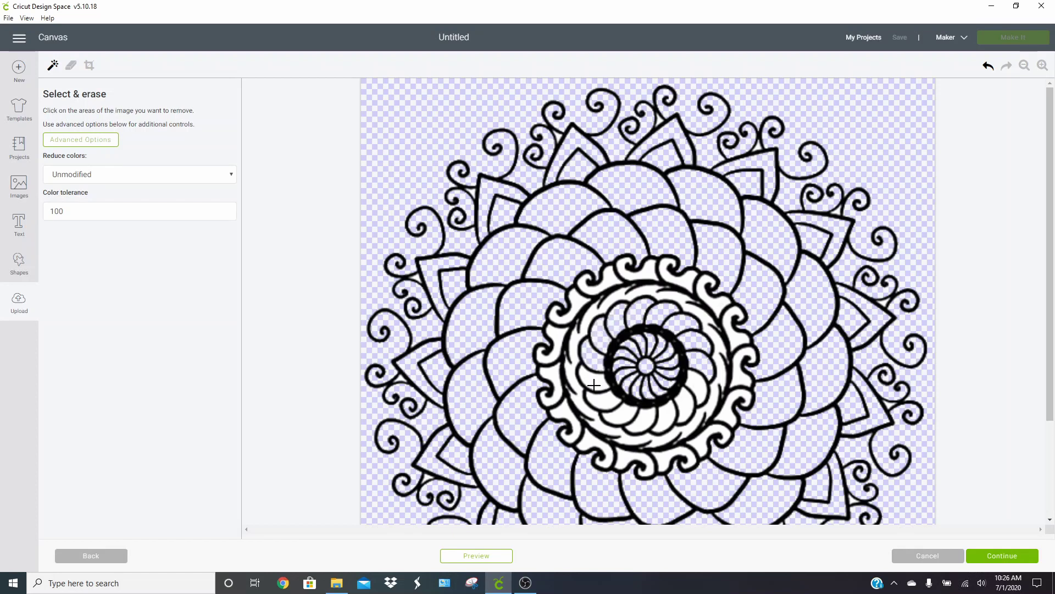
left_click(600, 399)
left_click(619, 417)
- Erase the white lower and right-side inner-ring petals
left_click(639, 424)
left_click(662, 422)
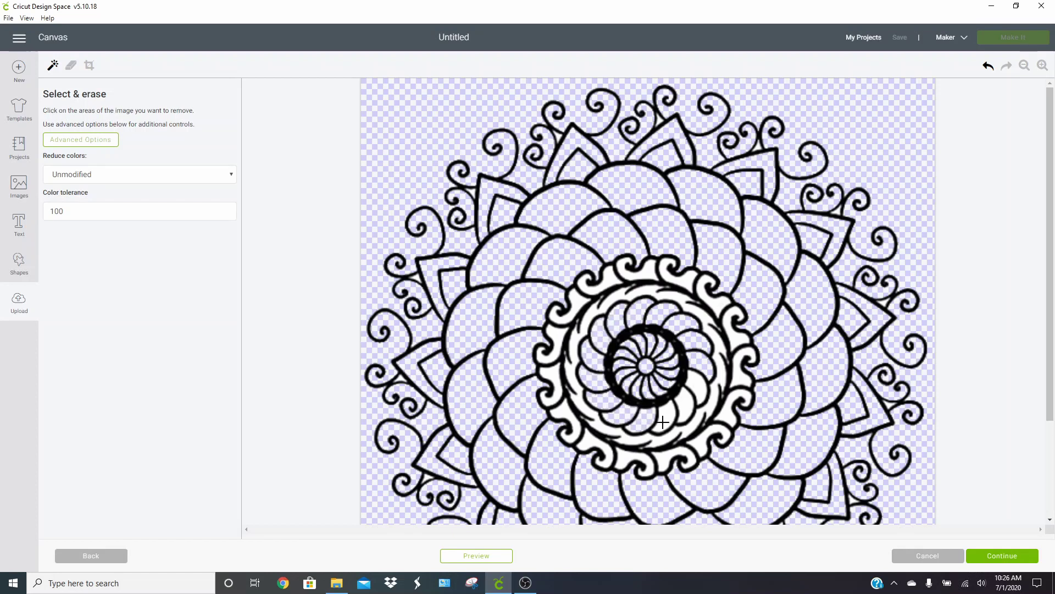
left_click(683, 408)
left_click(695, 394)
left_click(706, 386)
left_click(719, 375)
left_click(726, 410)
left_click(736, 350)
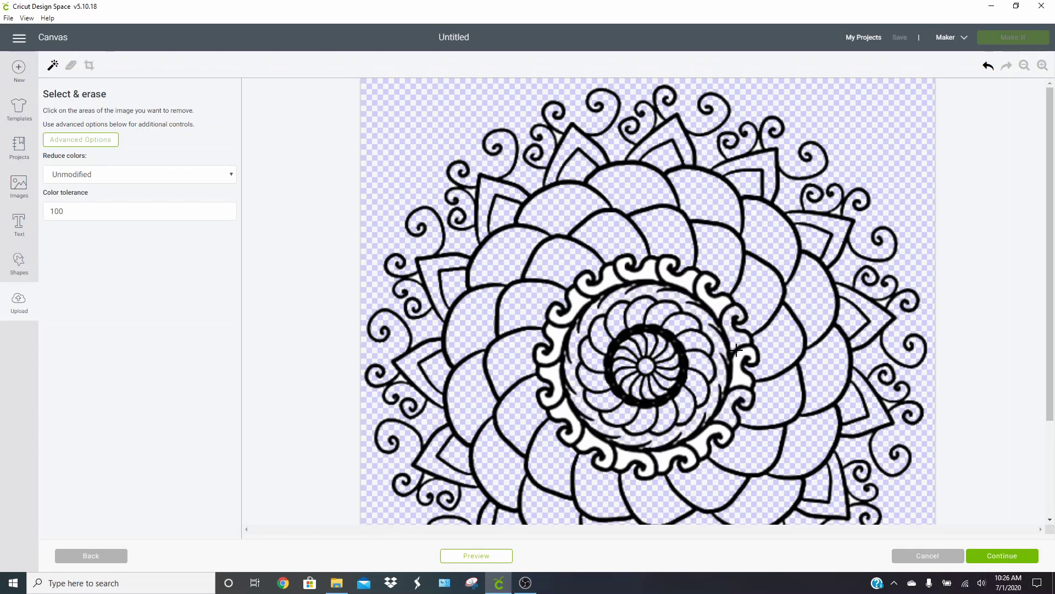
- Erase the white swirl-ring segments, undoing one erase that removed an outline
left_click(734, 377)
left_click(712, 307)
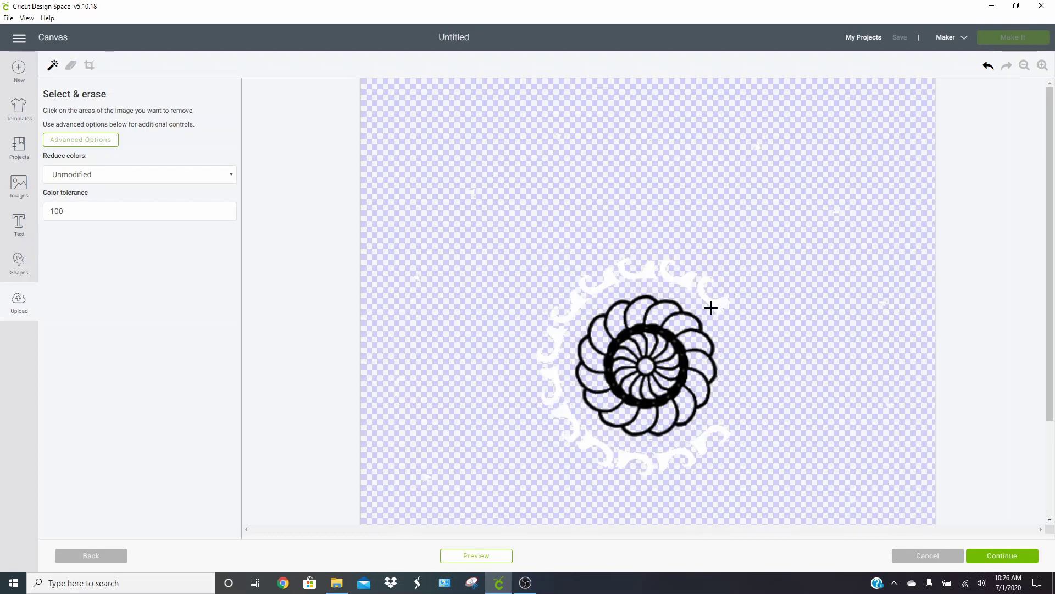
left_click(987, 68)
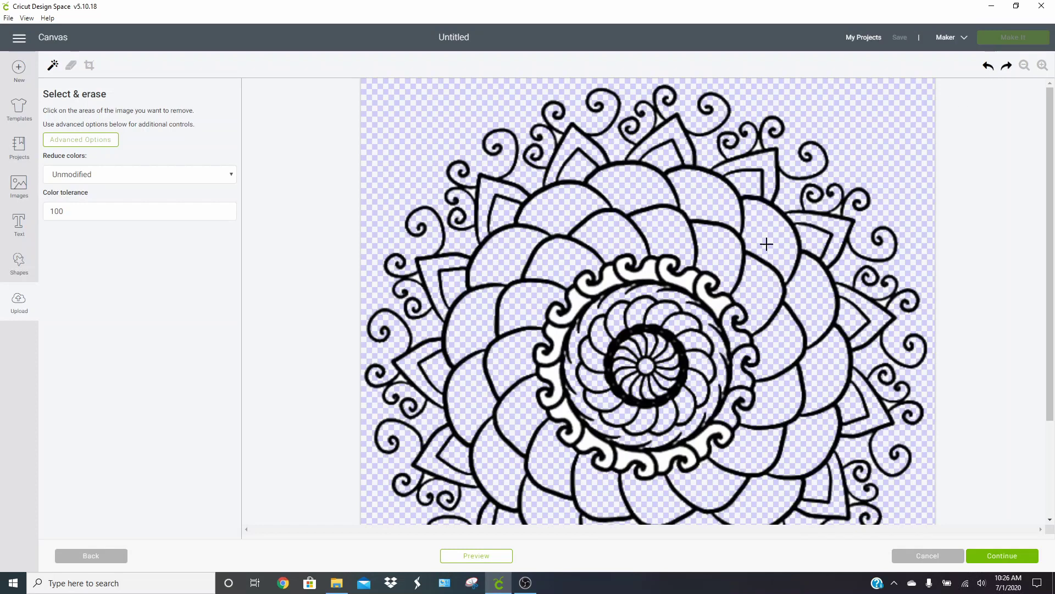
left_click(723, 296)
left_click(679, 275)
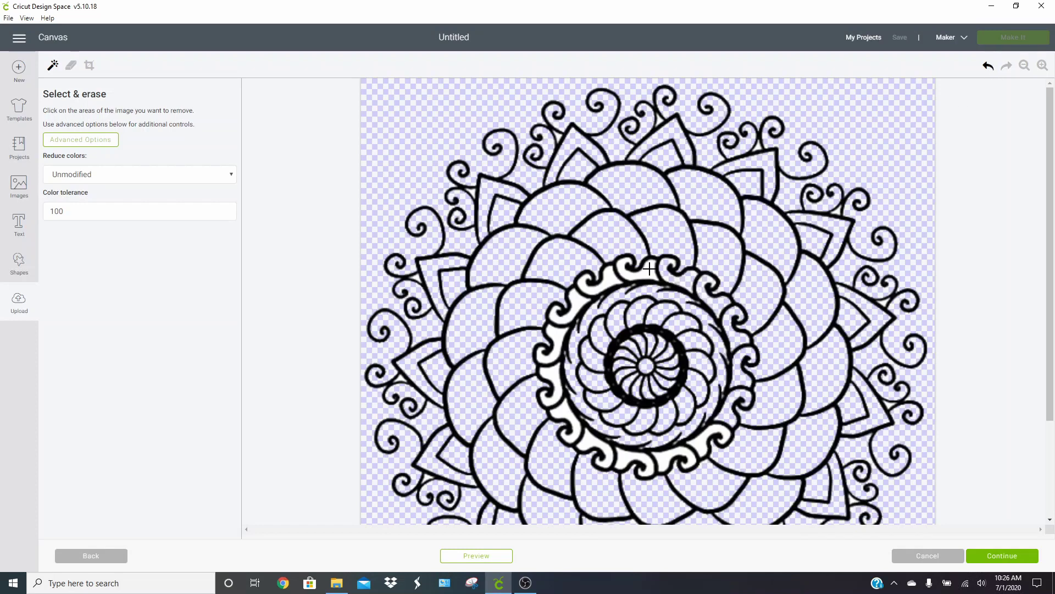
left_click(629, 277)
left_click(611, 283)
left_click(574, 305)
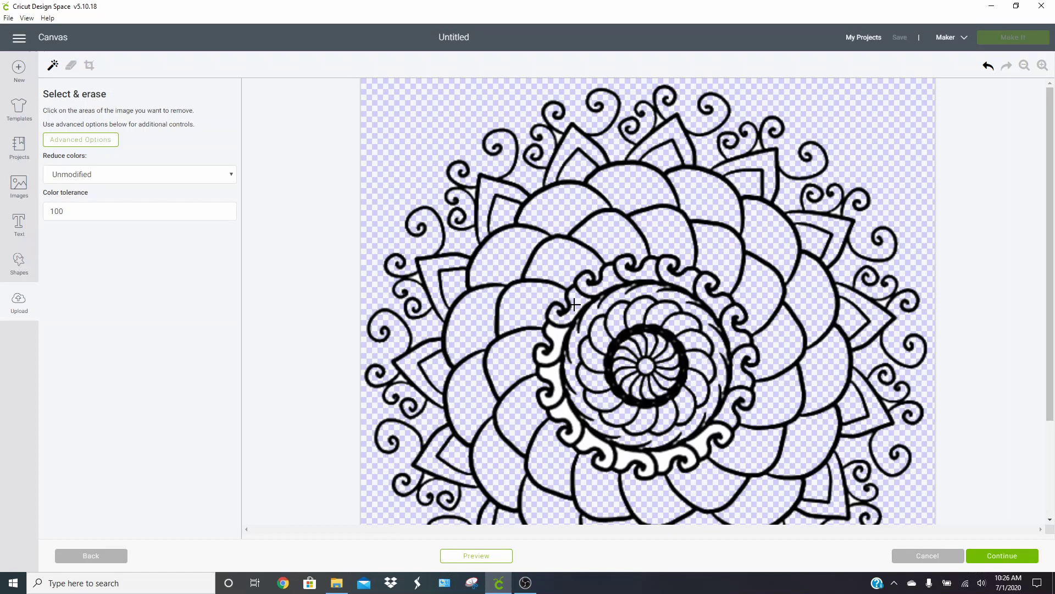
left_click(557, 339)
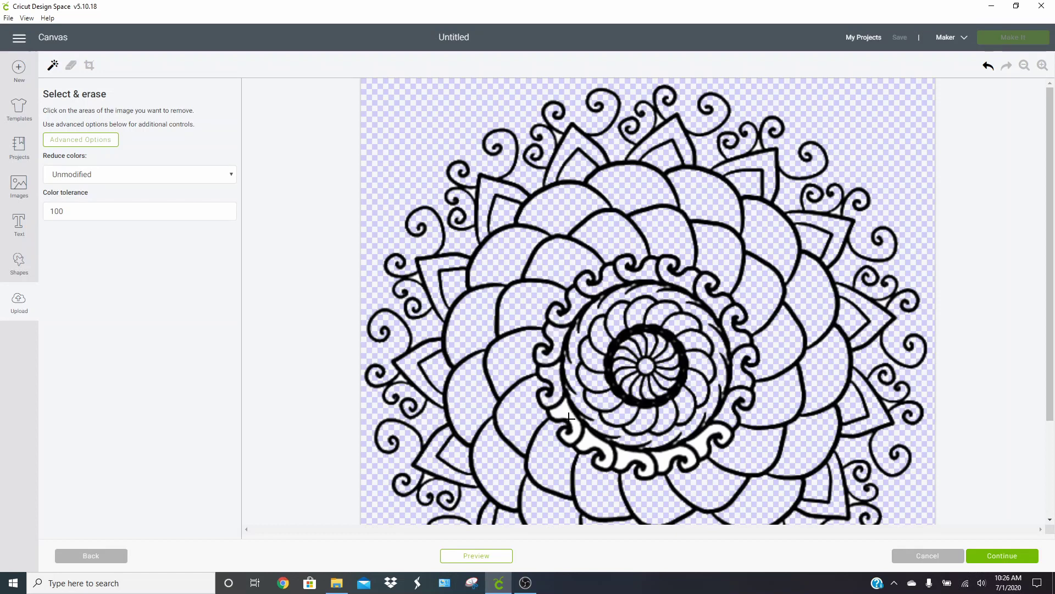
- Erase the white band below the central ring and a spot beside a swirl
left_click(593, 443)
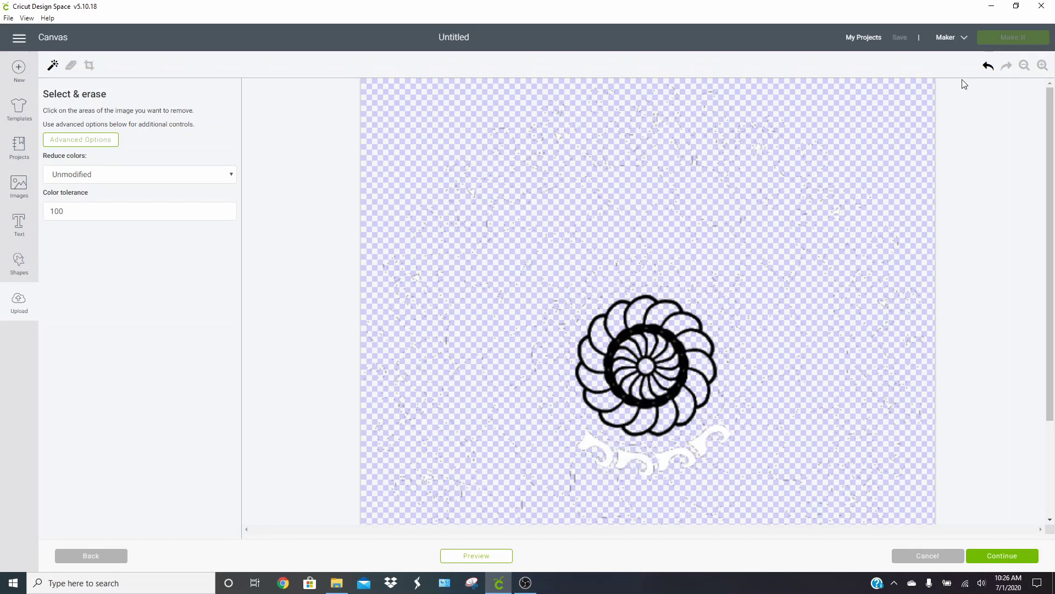
left_click(985, 68)
left_click(595, 441)
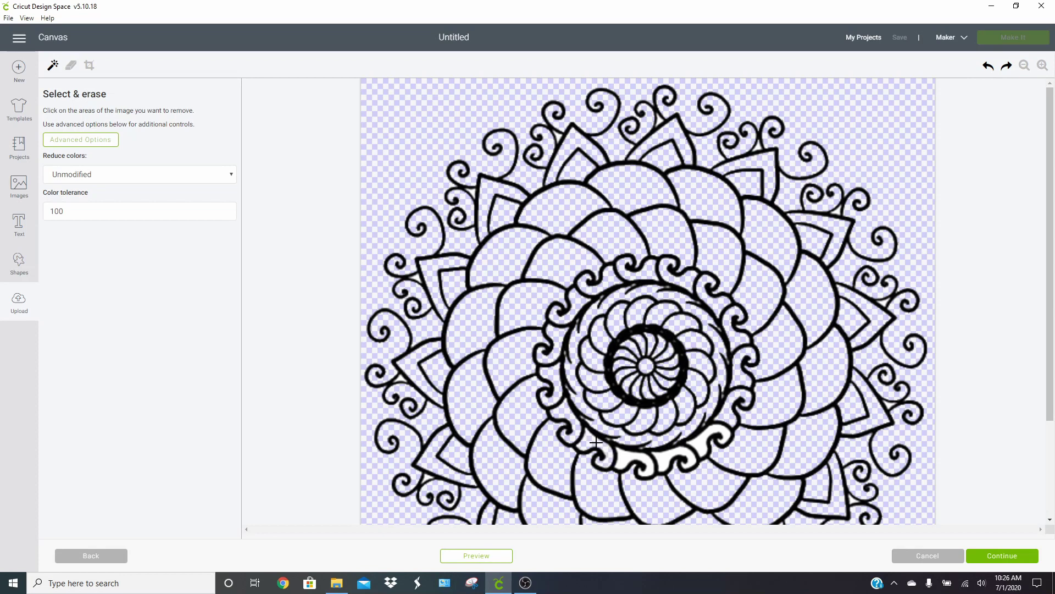
left_click(694, 443)
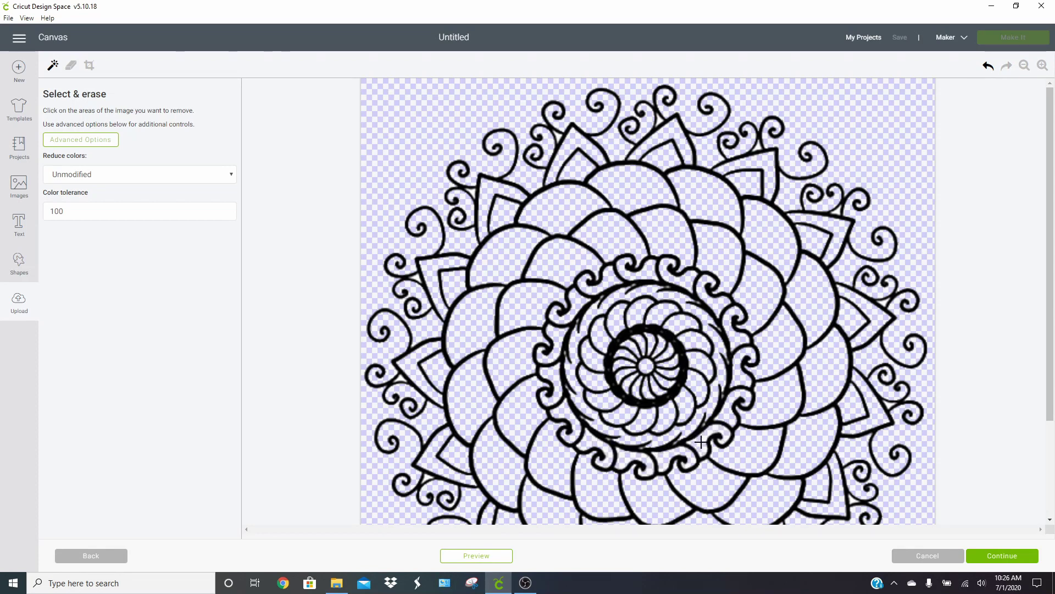
- Save the cleaned mandala as a Cut image named floralmandala
left_click(1003, 555)
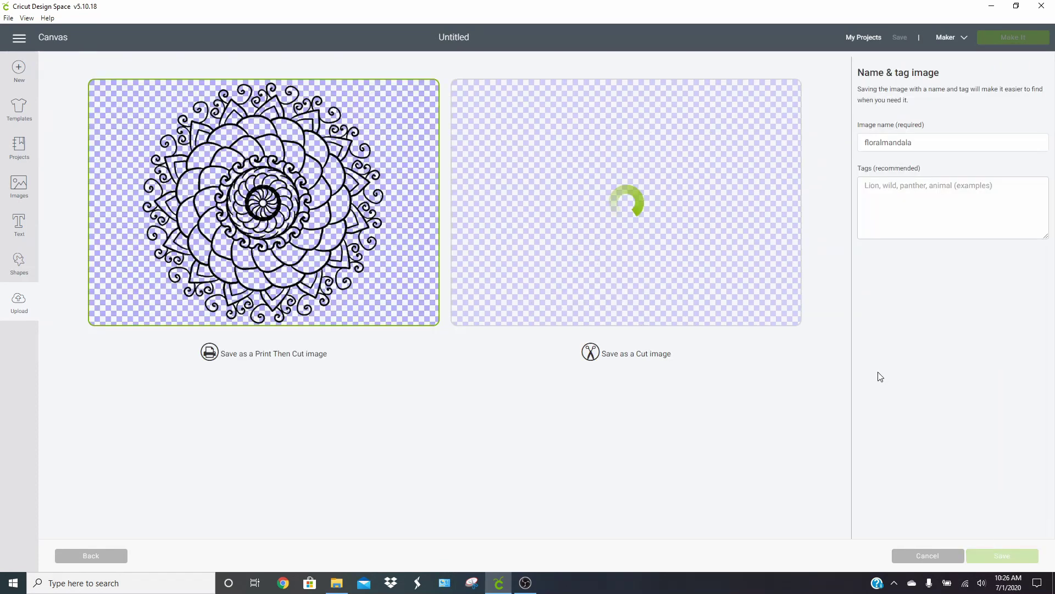
left_click(671, 198)
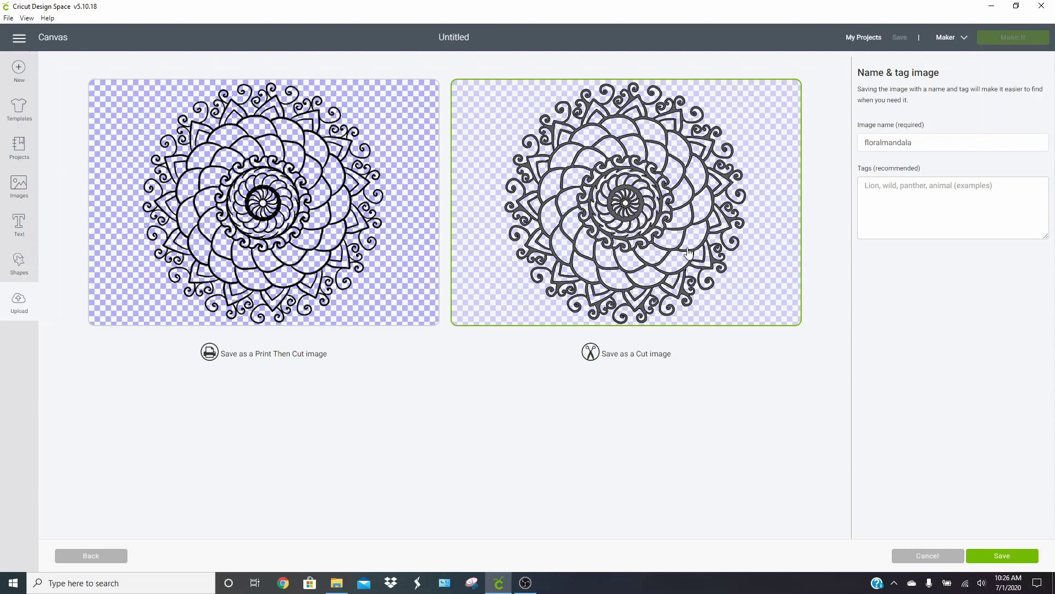
left_click(1002, 556)
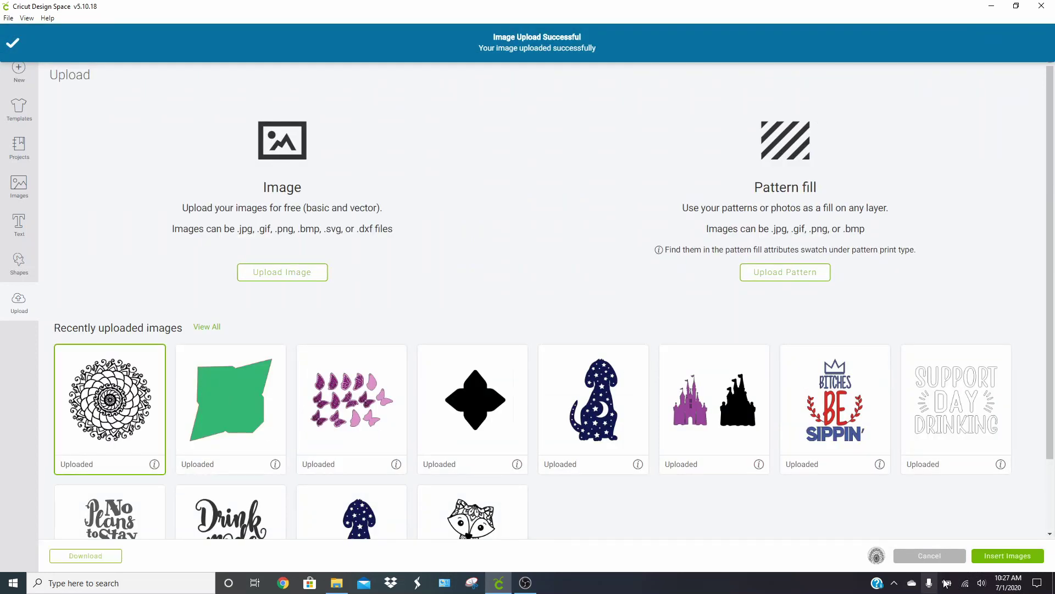
- Insert floralmandala onto the canvas, resize it to about 8.7 × 8.7 inches, and position it
left_click(996, 556)
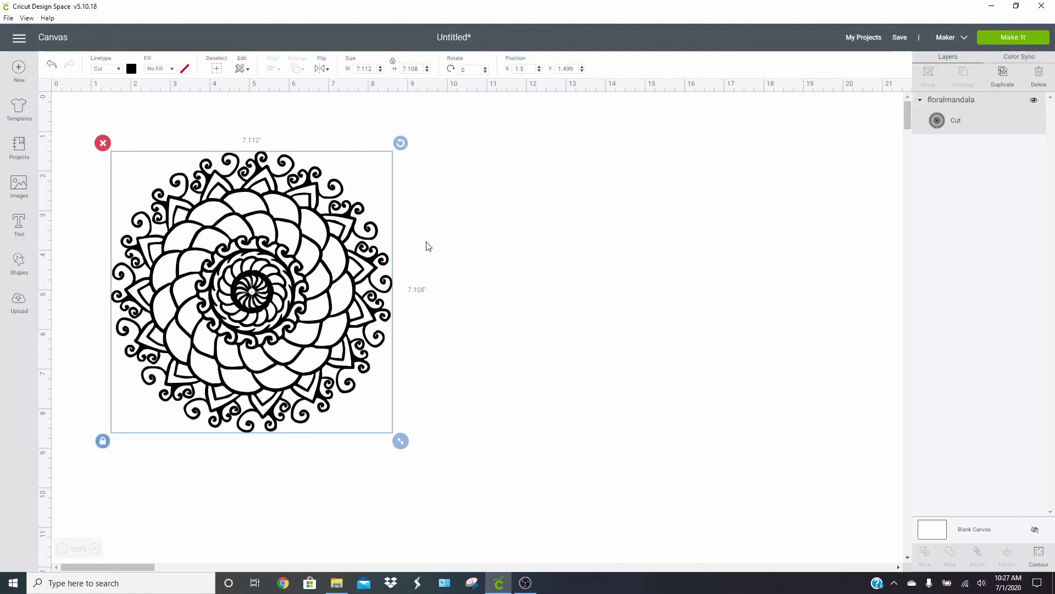
left_click_drag(400, 440, 566, 566)
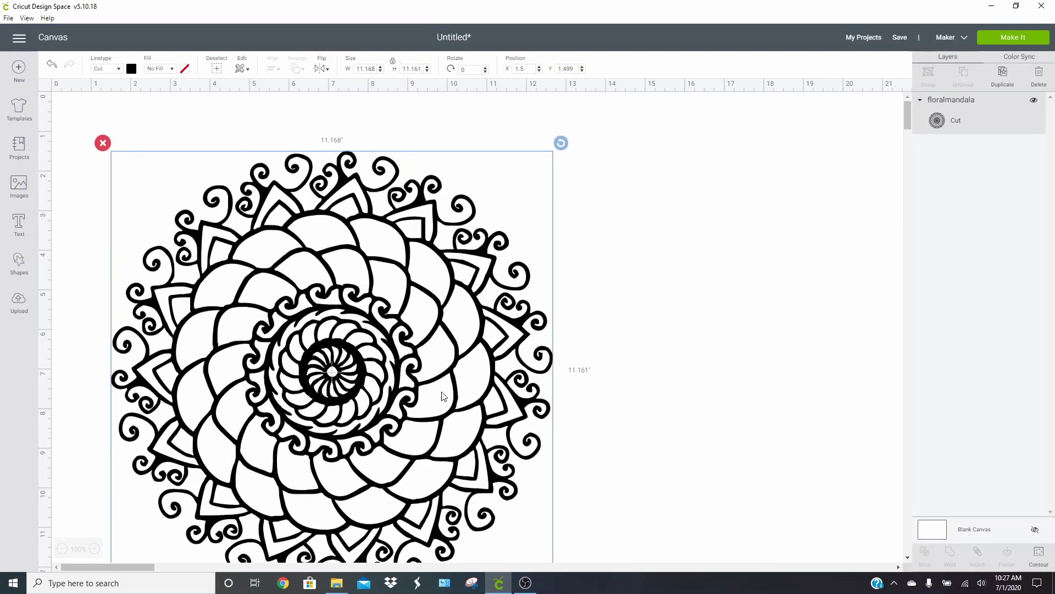
left_click_drag(440, 395, 474, 337)
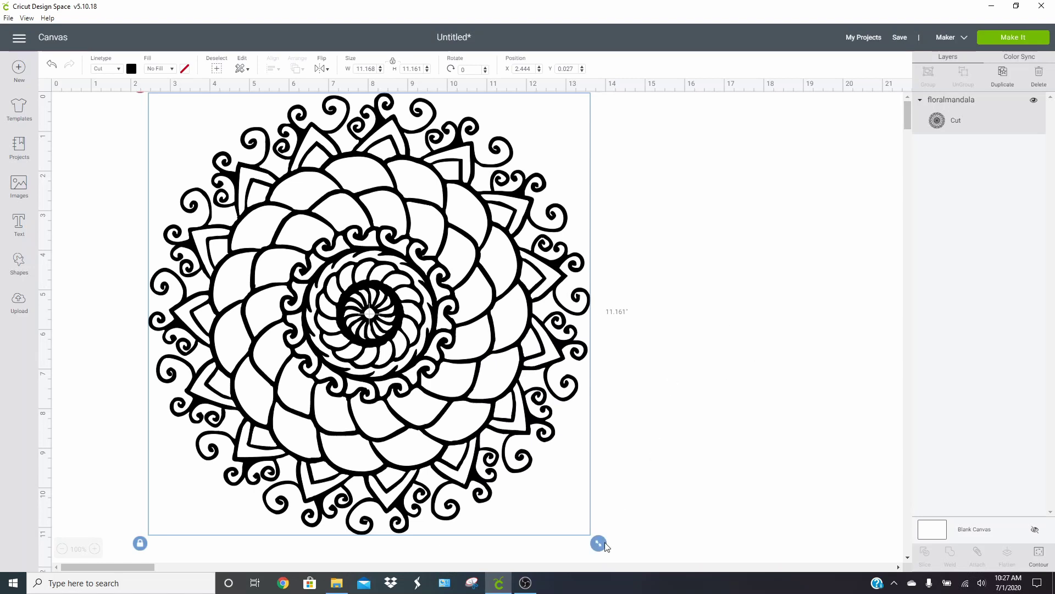
left_click_drag(599, 543, 648, 564)
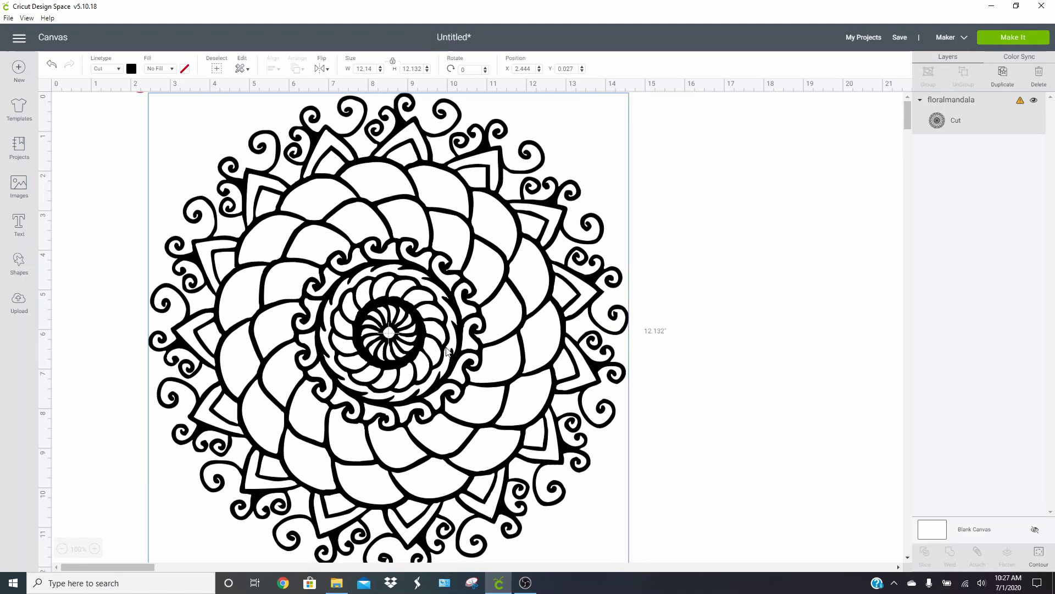
scroll(593, 477, "down", 1)
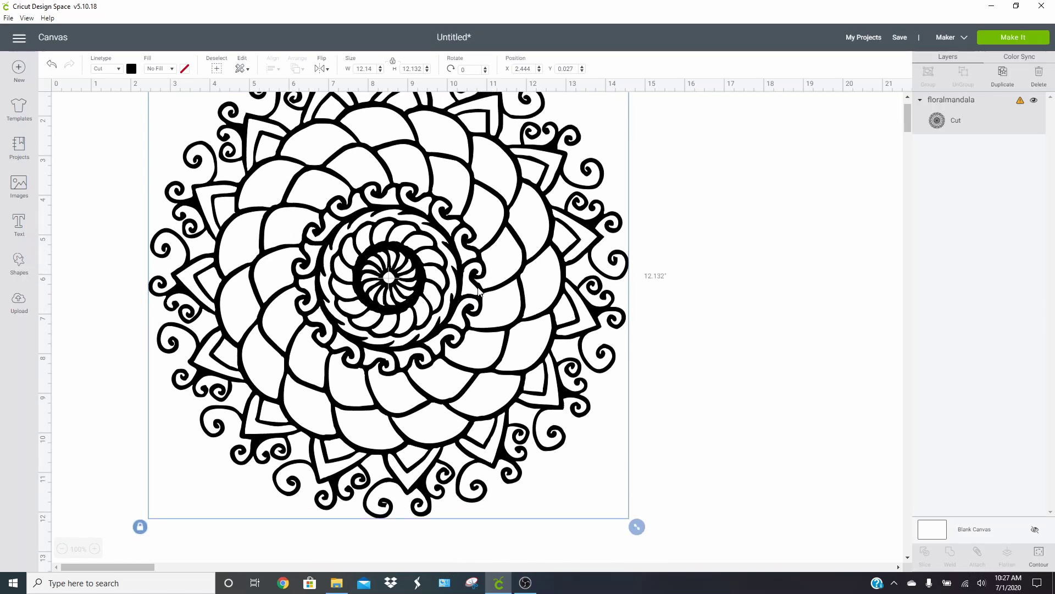
mouse_move(310, 224)
left_mouse_down()
mouse_move(383, 247)
mouse_move(288, 225)
left_mouse_up()
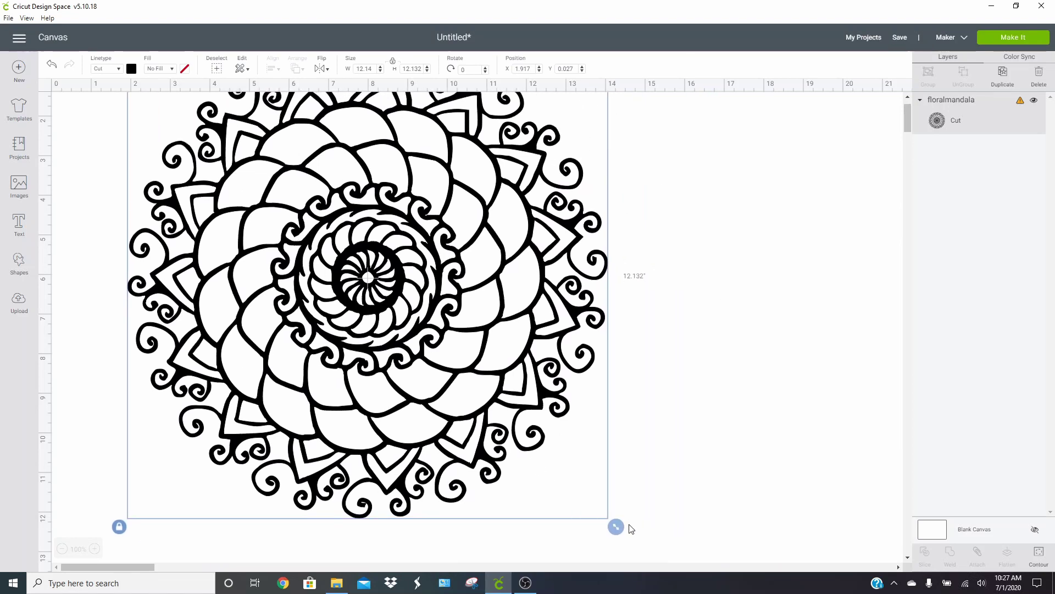
left_click_drag(616, 527, 478, 389)
scroll(360, 308, "up", 3)
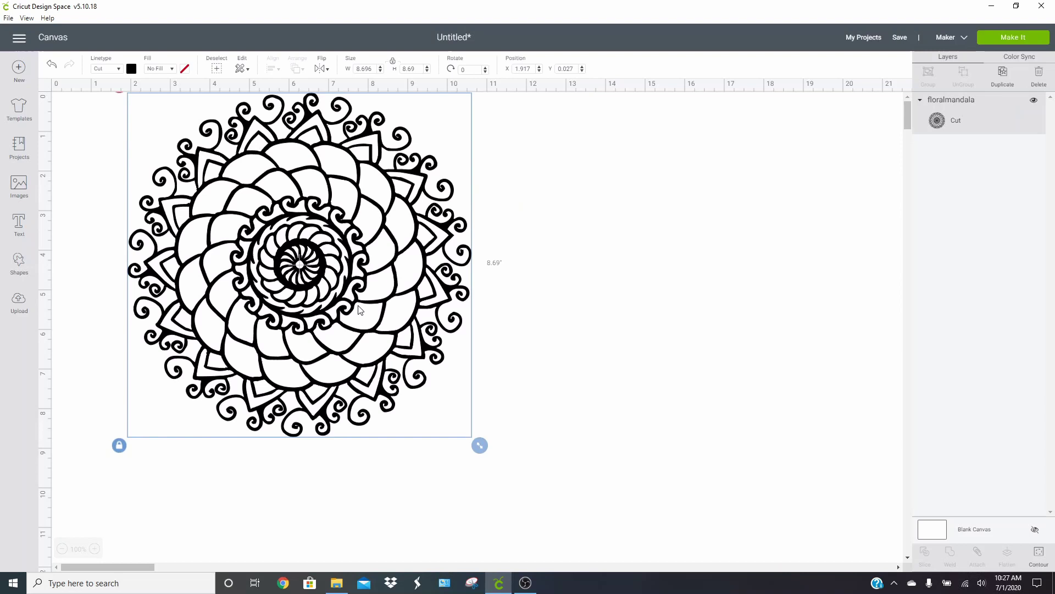
left_click_drag(324, 300, 324, 323)
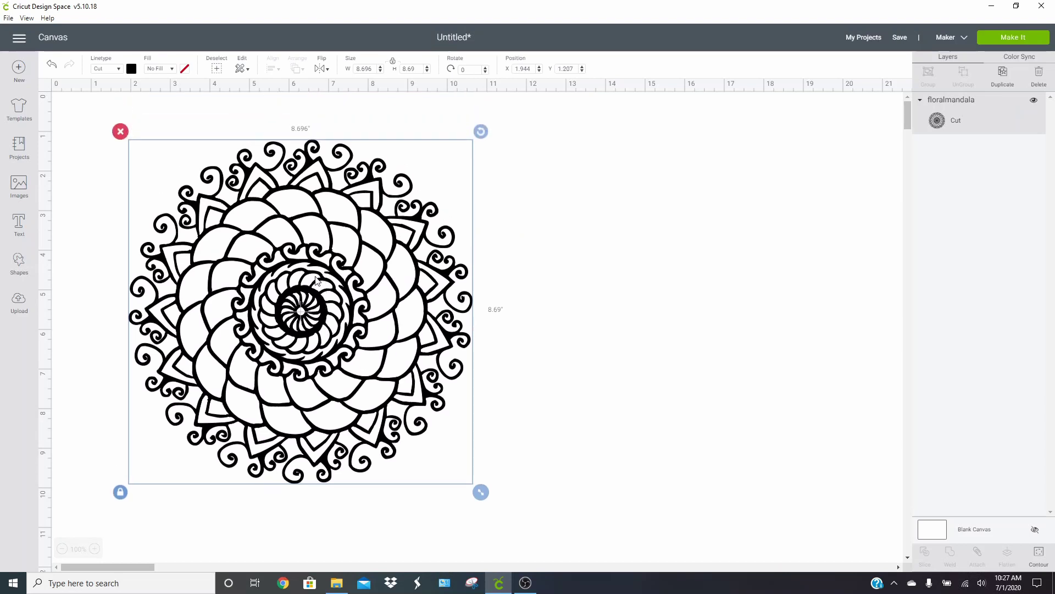
- Upload the frozen image from the Cricut\Disney folder and mark it as Simple
left_click(19, 301)
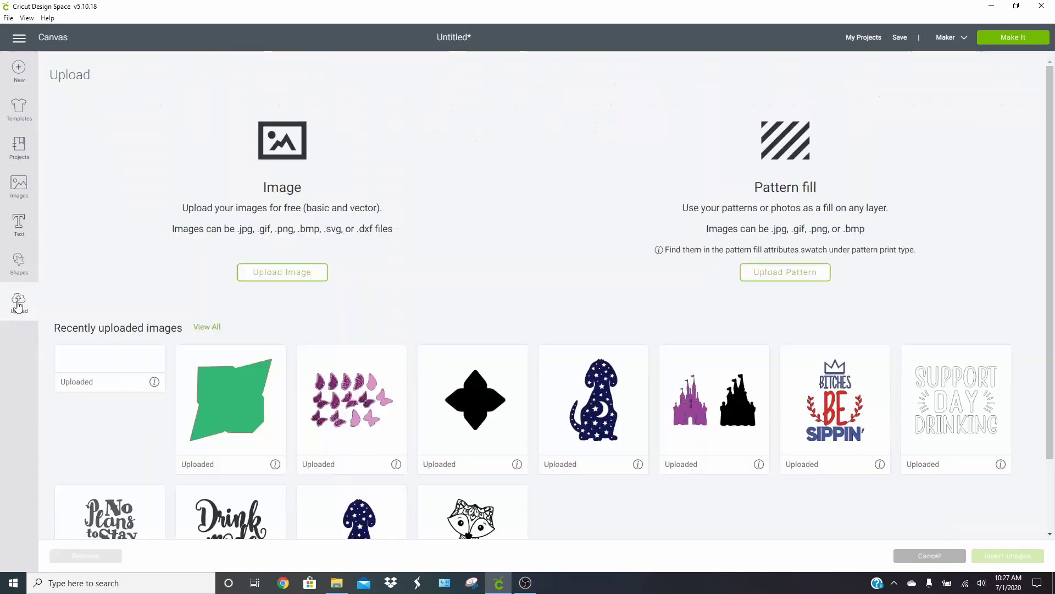
left_click(282, 270)
left_click(571, 298)
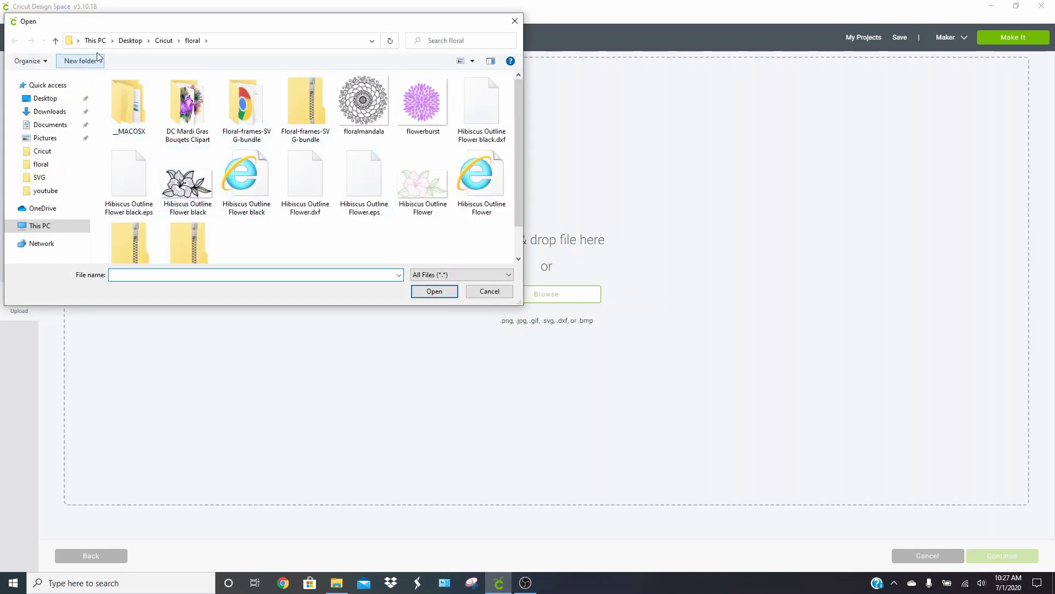
left_click(55, 41)
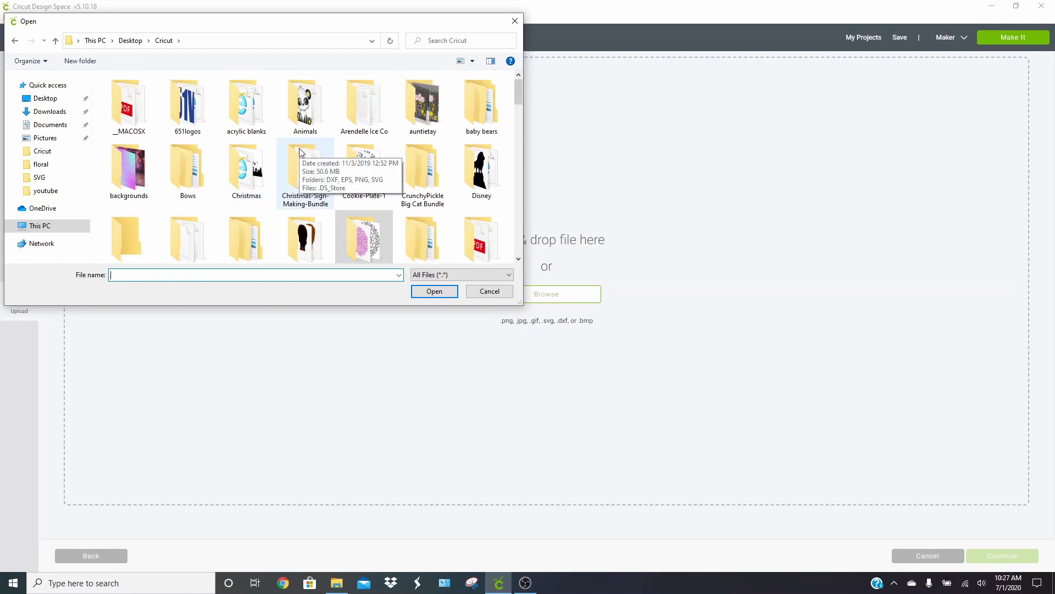
scroll(302, 157, "down", 1)
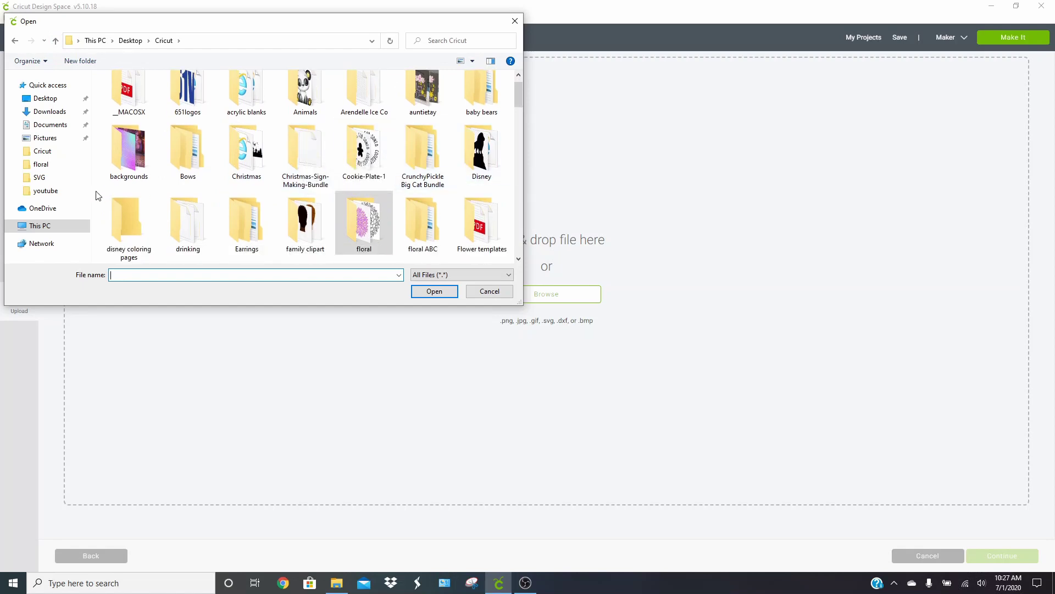
double_click(133, 217)
left_click(14, 39)
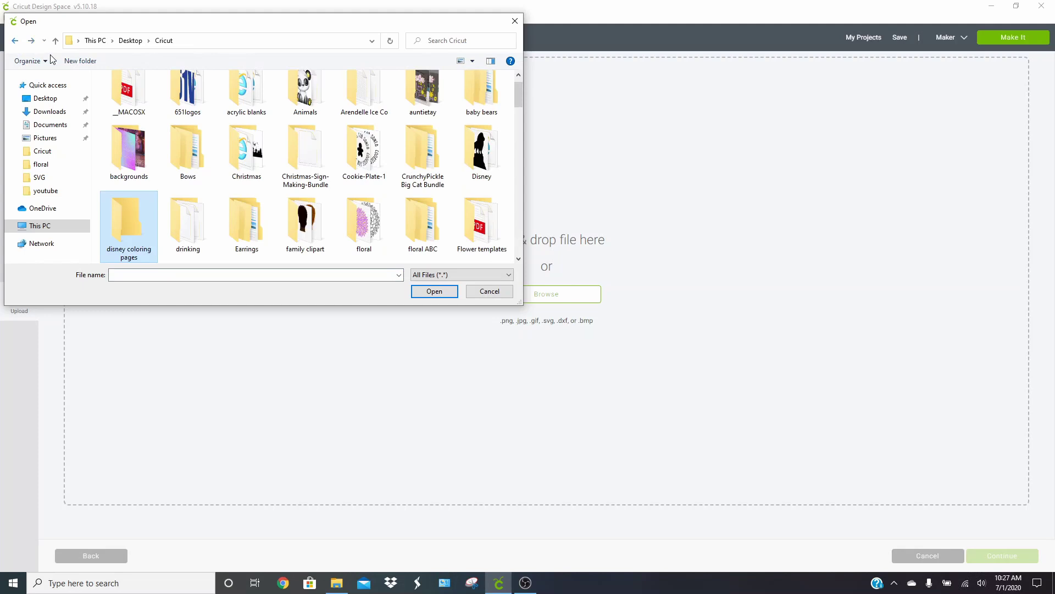
double_click(486, 151)
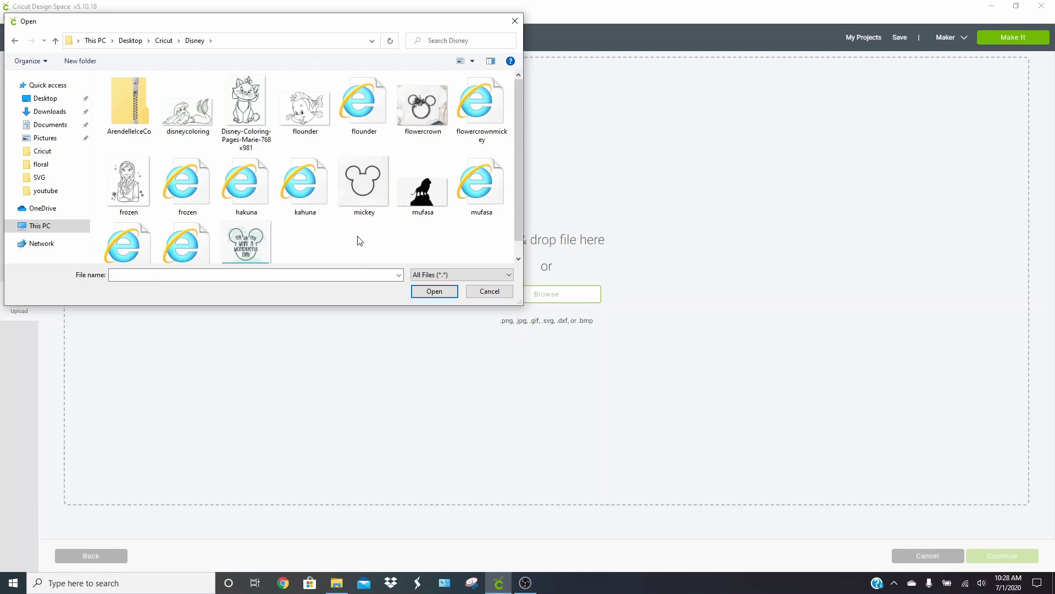
left_click(135, 177)
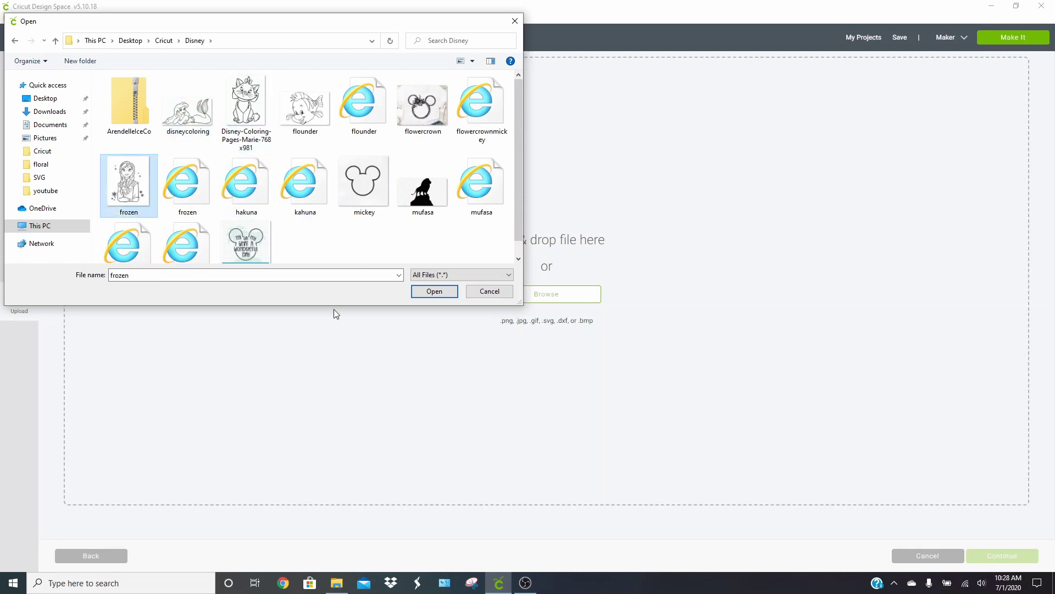
left_click(435, 291)
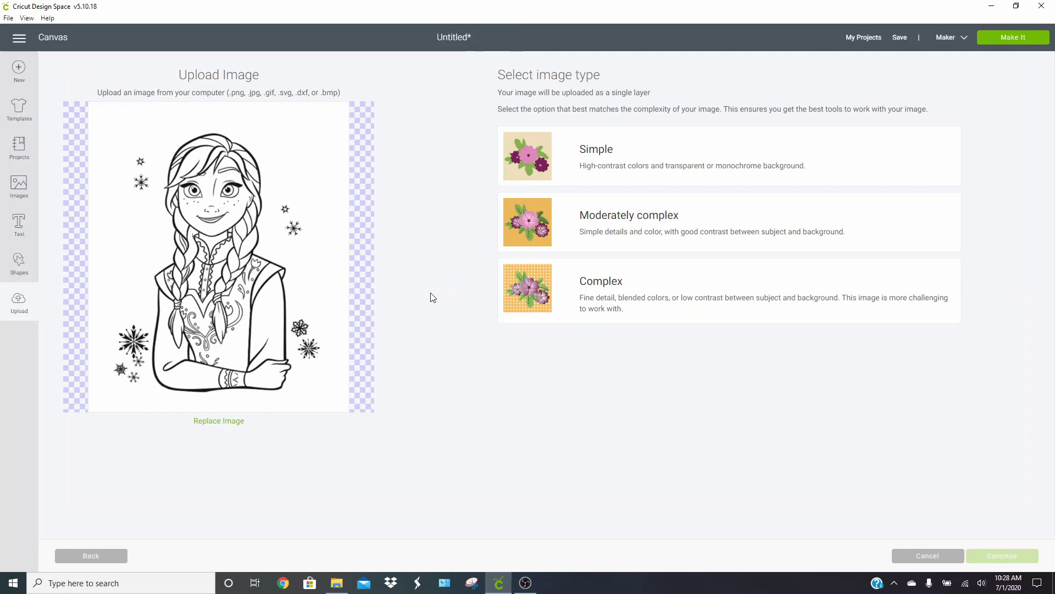
left_click(647, 146)
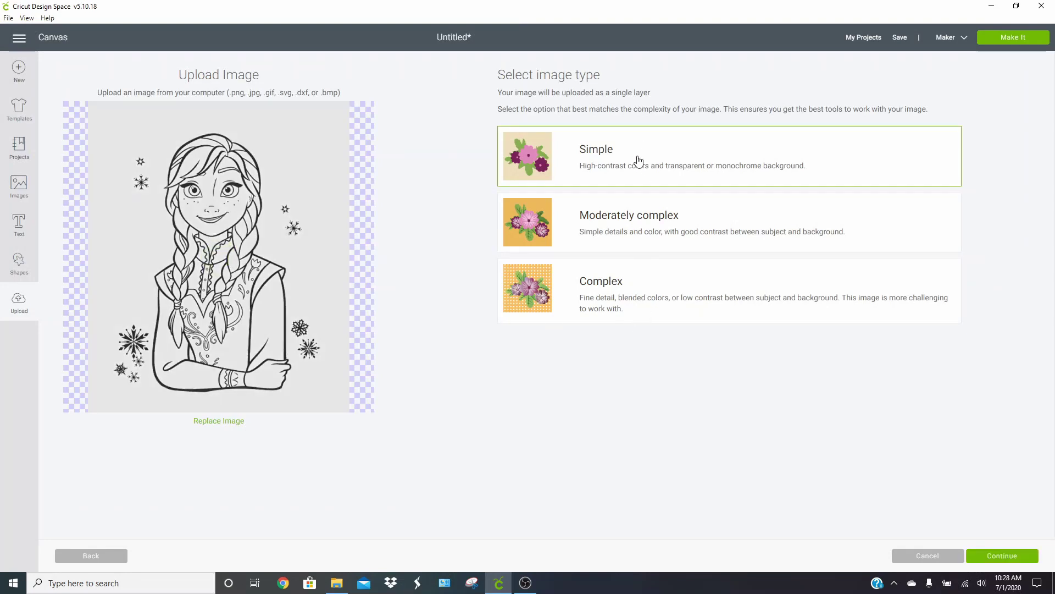
- Erase the white background, face and heart-shaped bodice of the Anna drawing
left_click(994, 555)
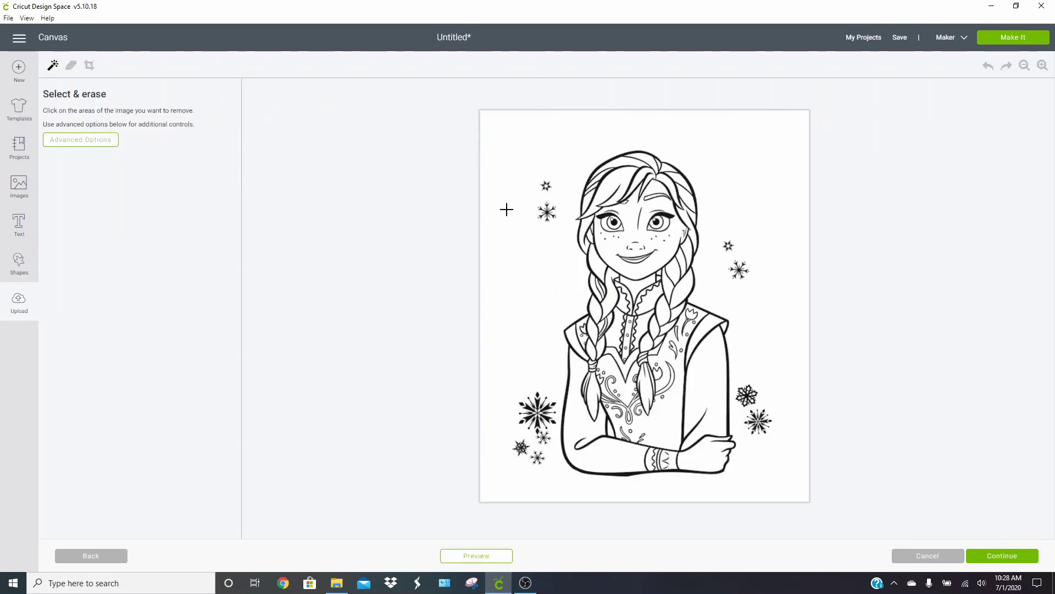
left_click(506, 210)
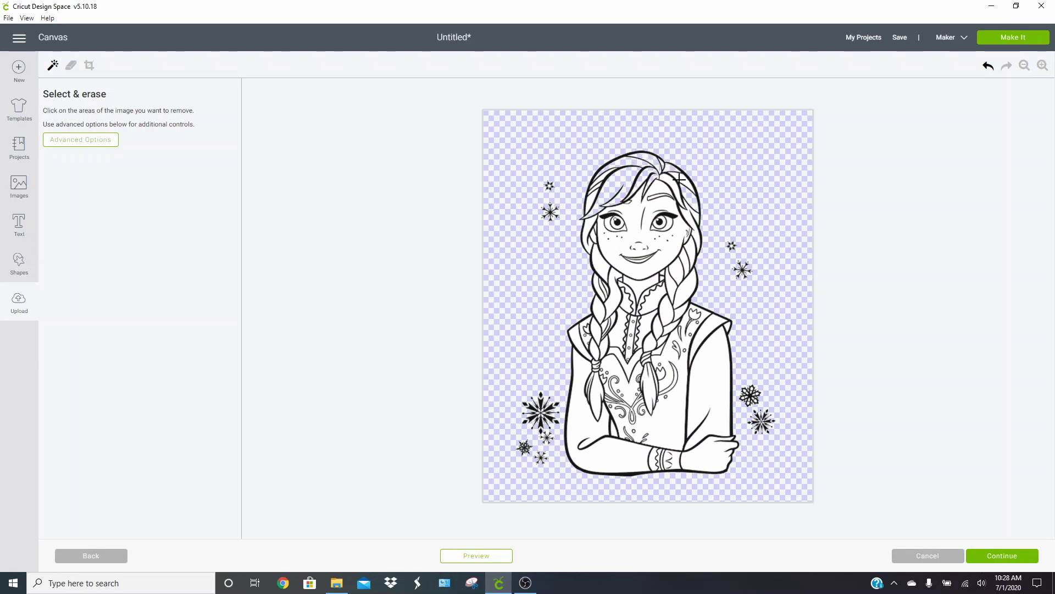
left_click(658, 191)
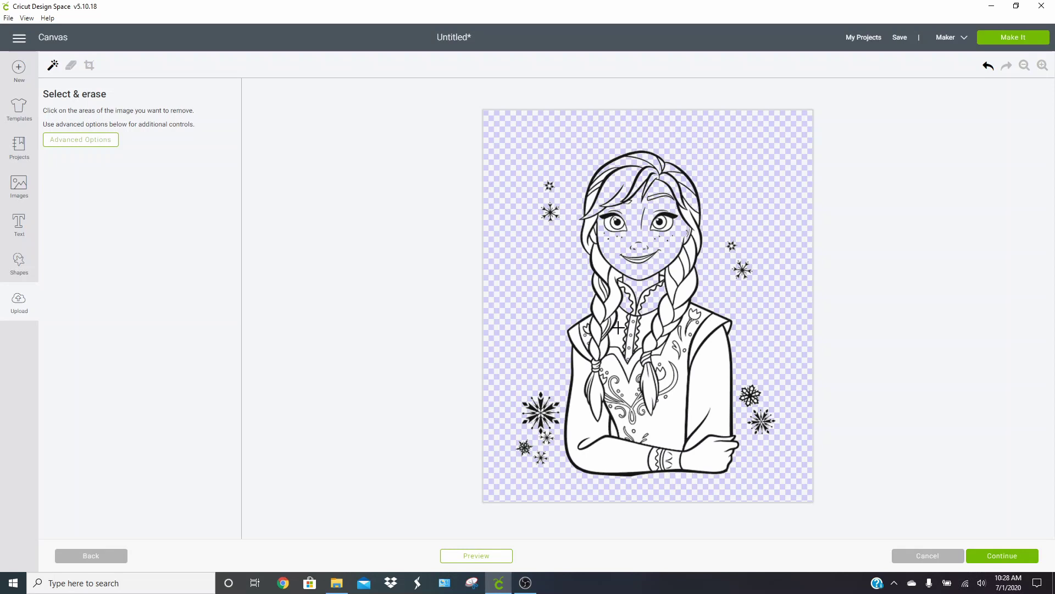
left_click(642, 415)
left_click(626, 395)
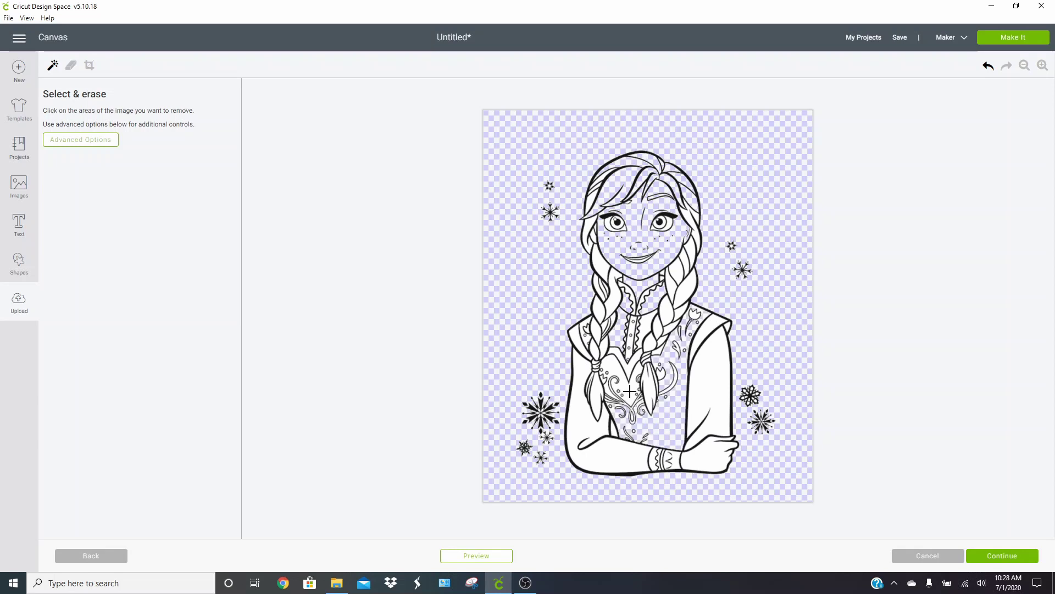
- Zoom in and erase the white arm gaps, hand and wrist cuff bands
left_click(1041, 65)
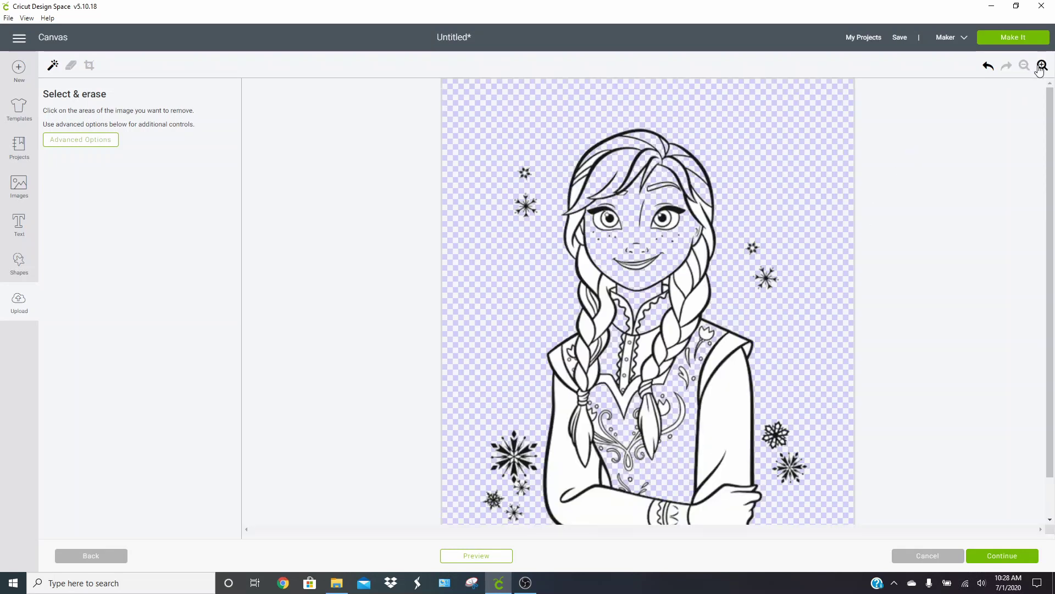
left_click(1042, 66)
left_click(1042, 66)
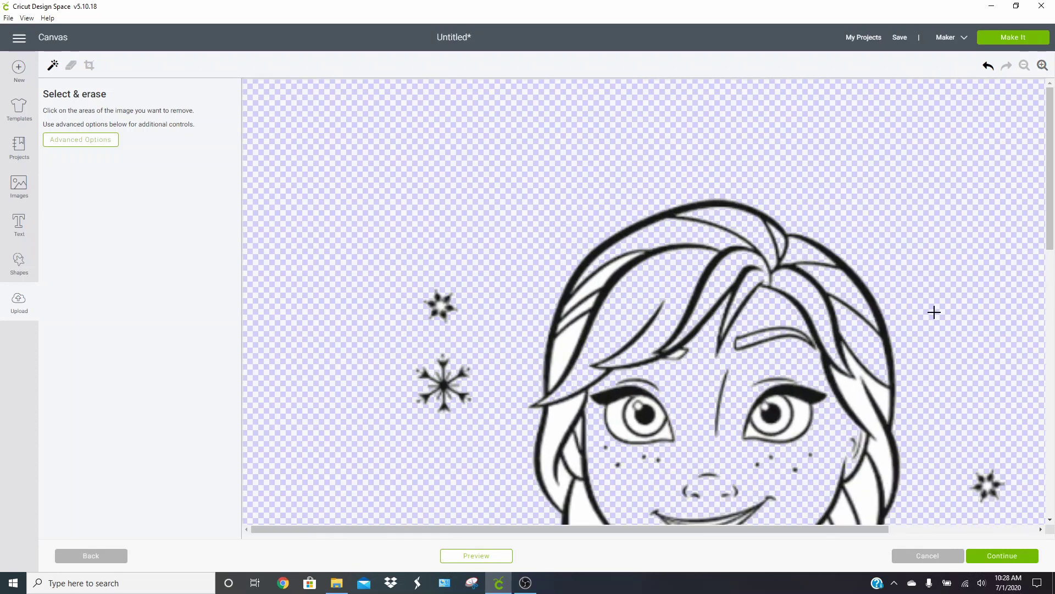
scroll(933, 311, "down", 10)
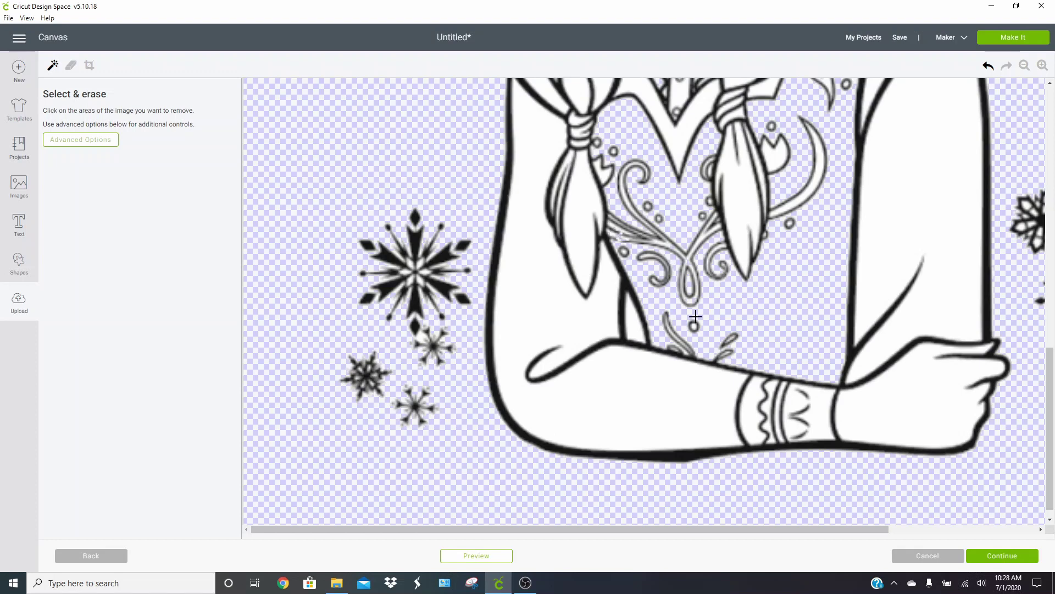
left_click(960, 160)
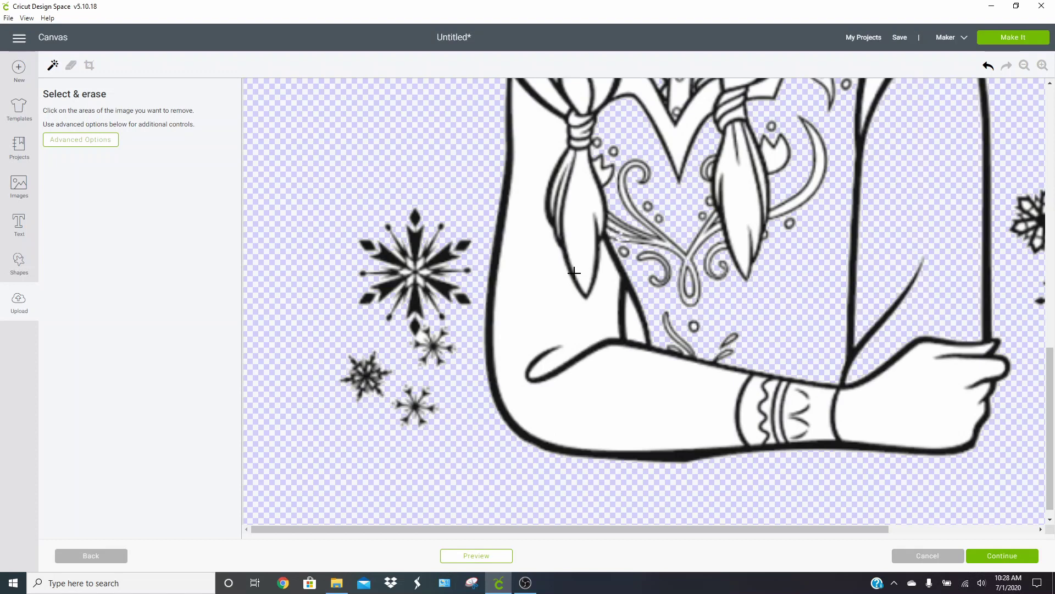
left_click(552, 318)
left_click(813, 407)
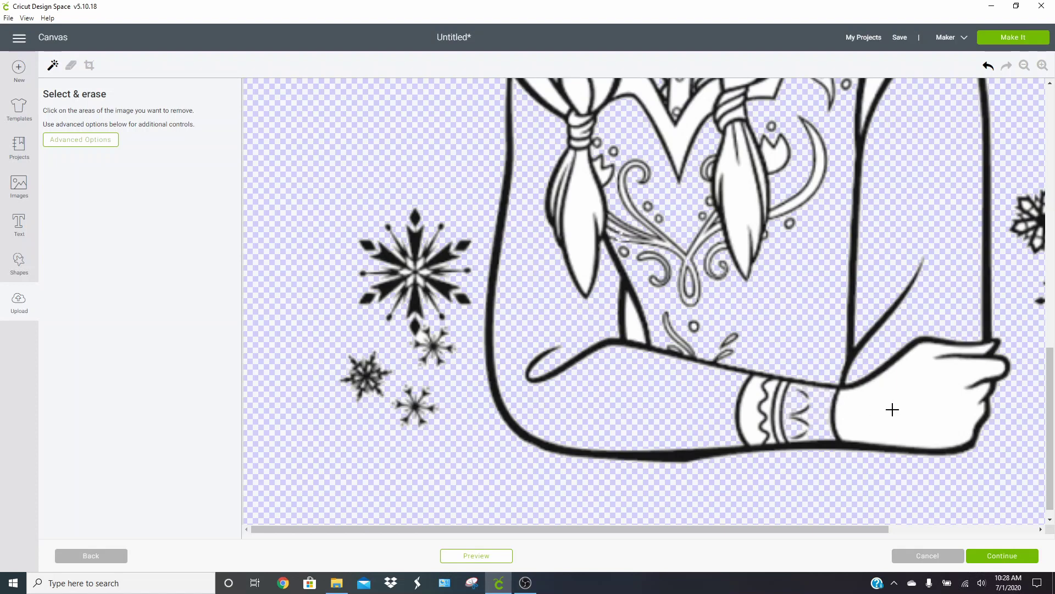
left_click(891, 408)
left_click(758, 408)
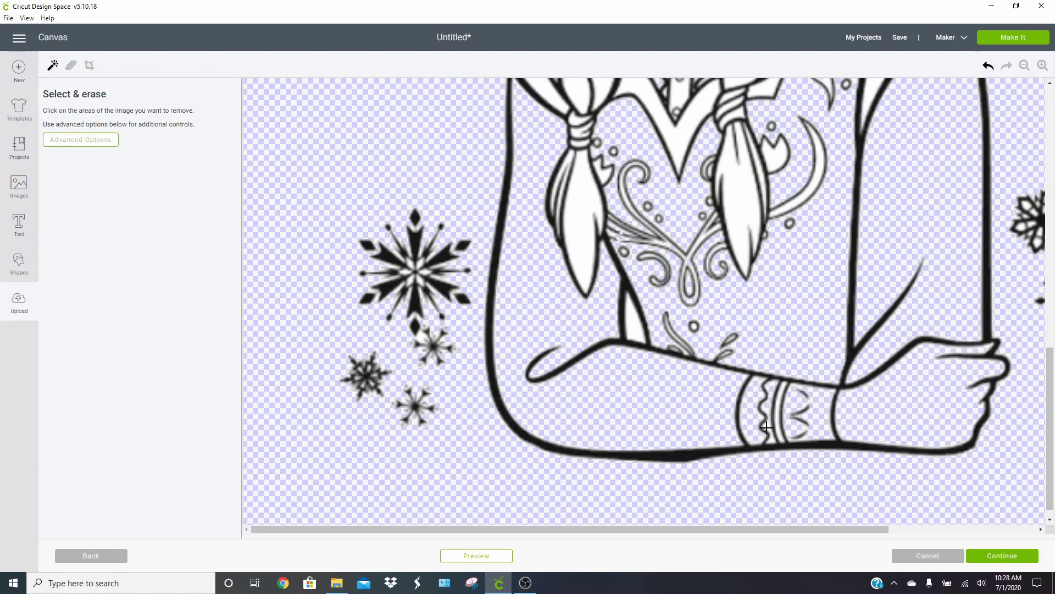
- Continue to the Name & tag page showing the cleaned image named frozen
left_click(996, 556)
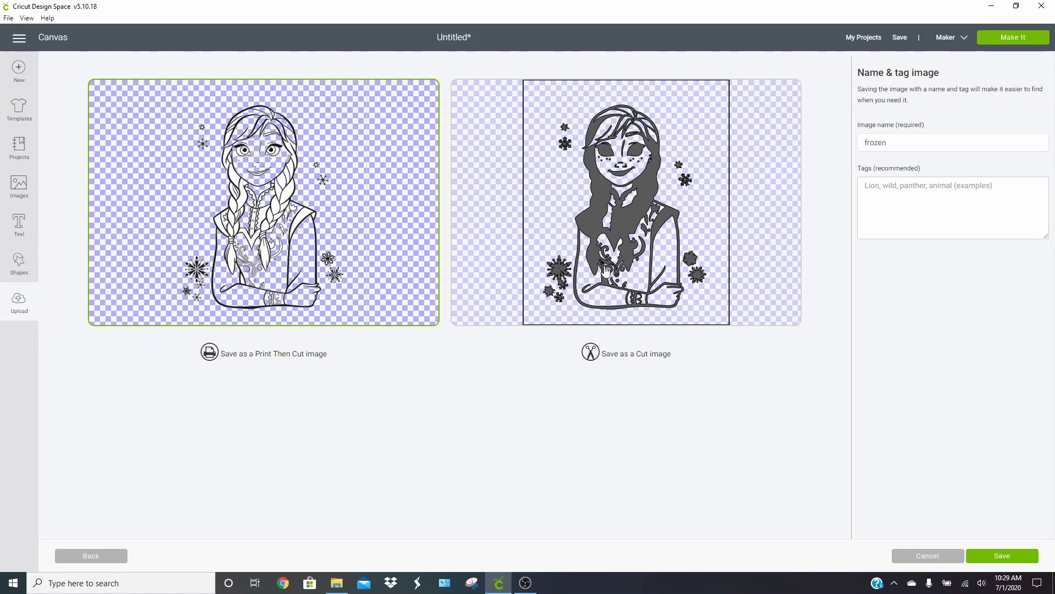
- Go back, switch the image type to Complex, and set Color tolerance to 100
left_click(104, 556)
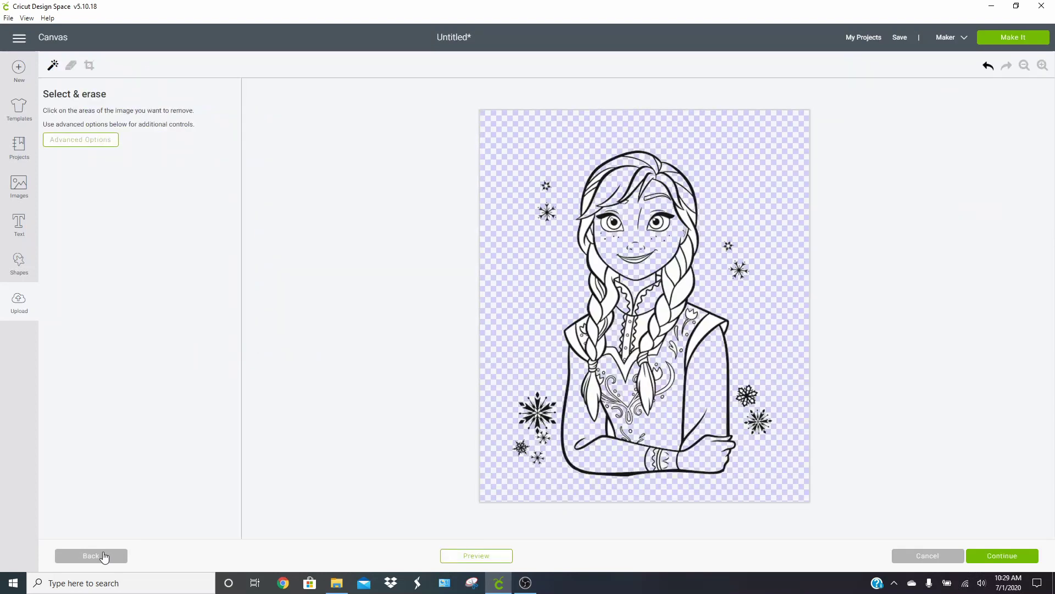
left_click(103, 556)
left_click(583, 308)
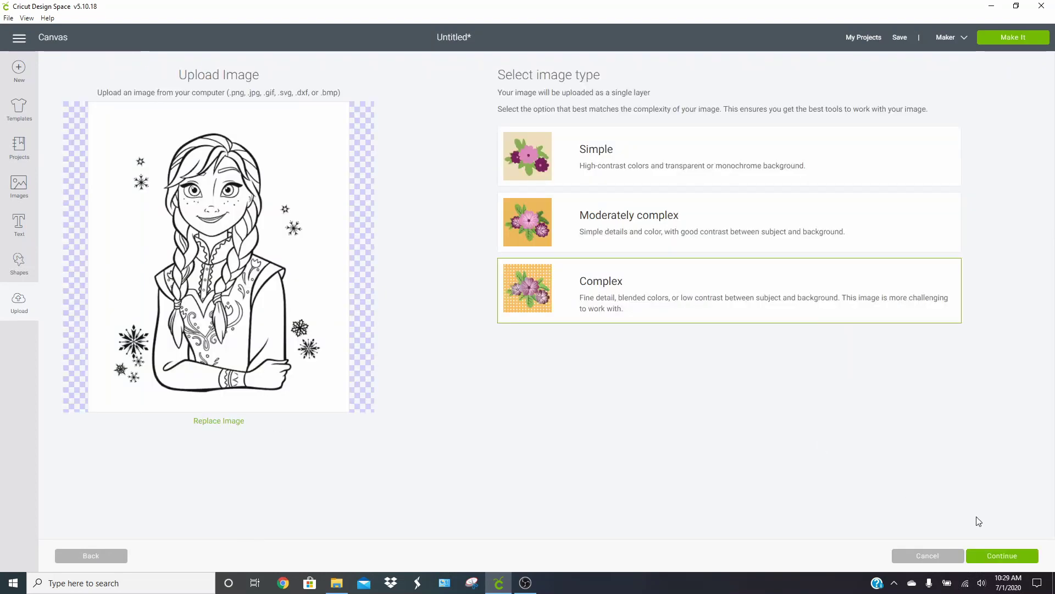
left_click(1006, 554)
left_click(74, 141)
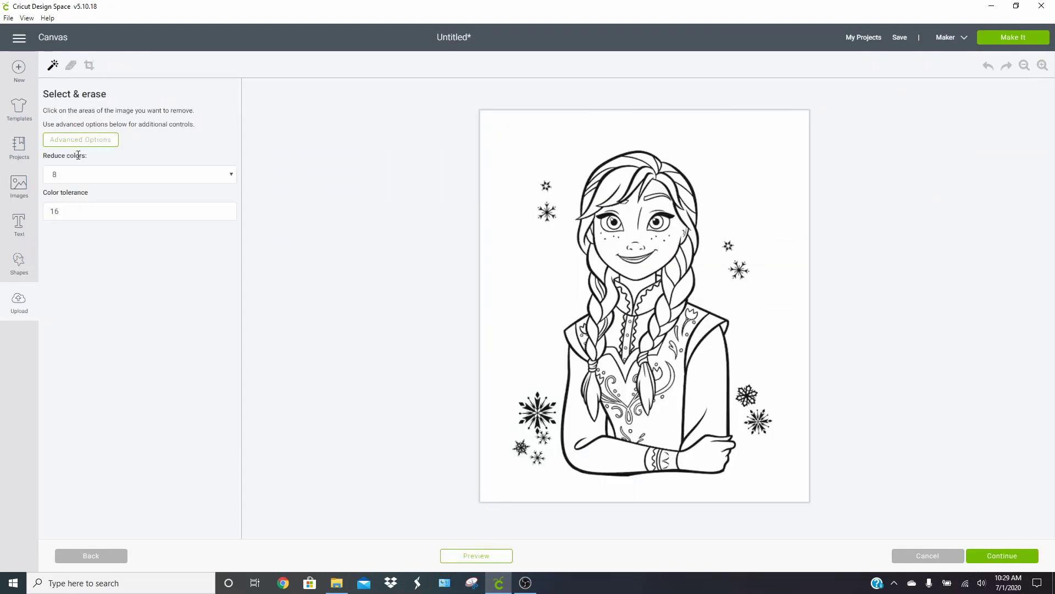
left_click(105, 211)
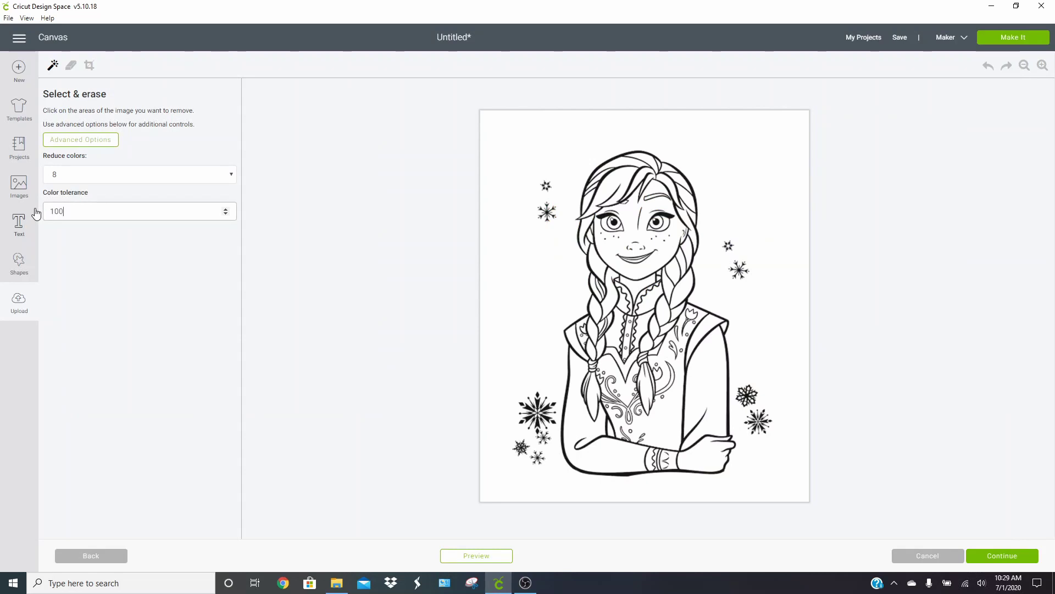
- Erase the white background, dress and face of the coloring page
left_click(493, 288)
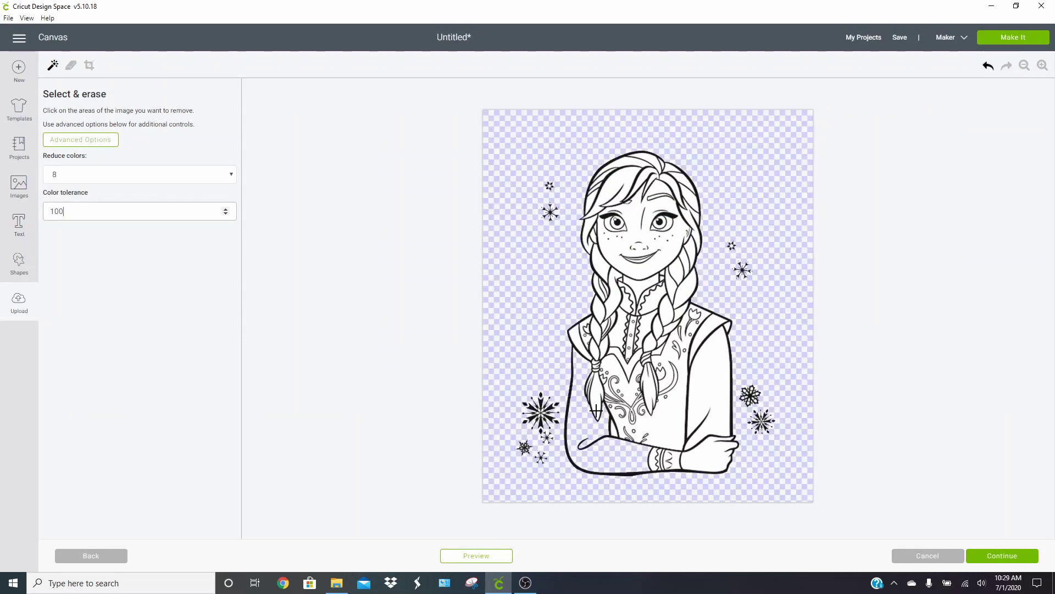
left_click(668, 412)
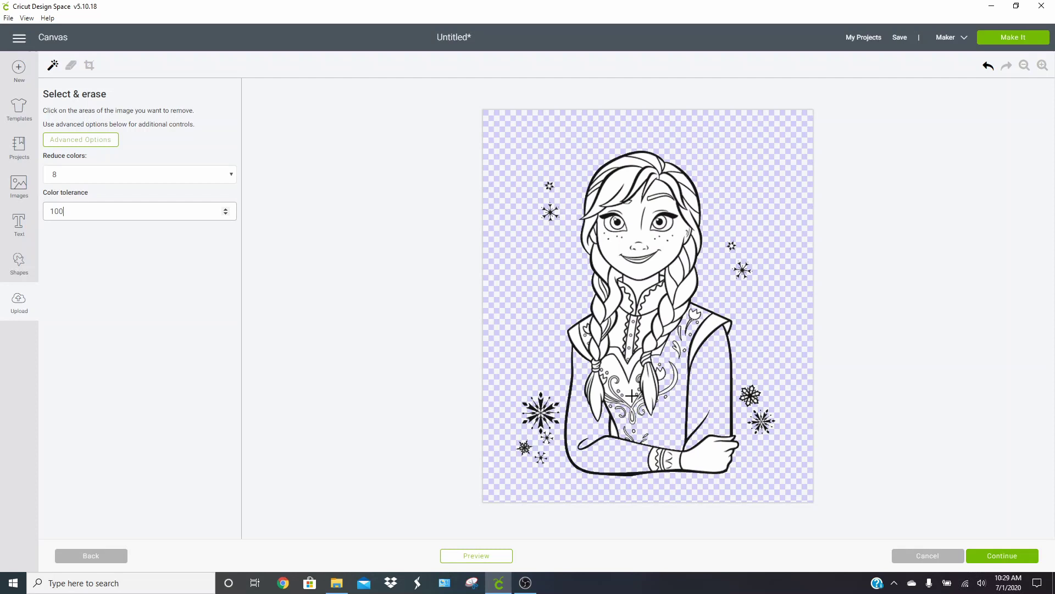
left_click(606, 242)
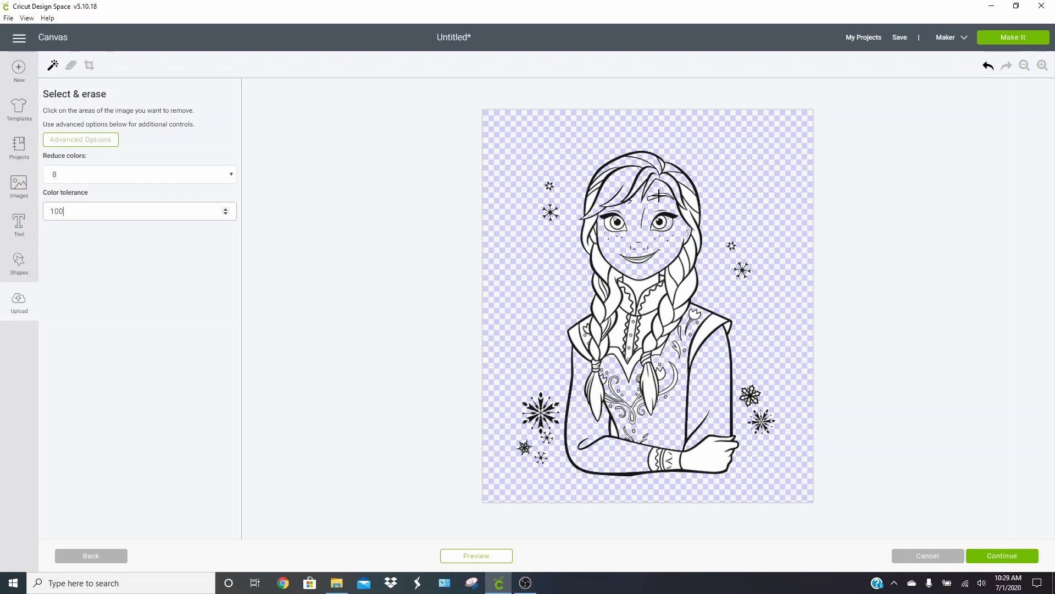
- Zoom in and erase the white lace strip and the V-shaped bodice area
left_click(1043, 65)
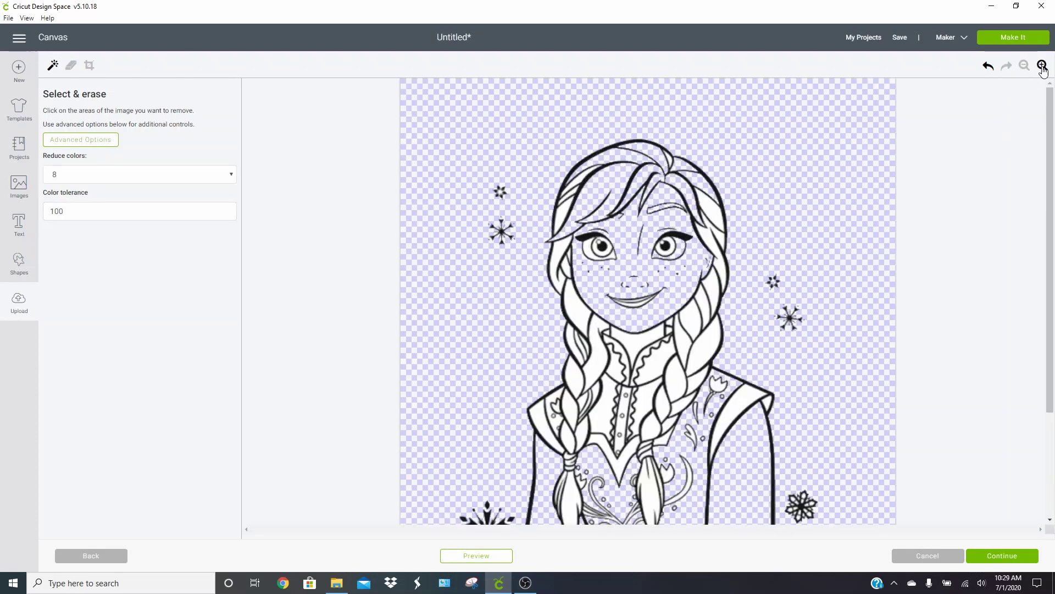
left_click(1042, 66)
scroll(931, 282, "down", 8)
scroll(625, 185, "up", 1)
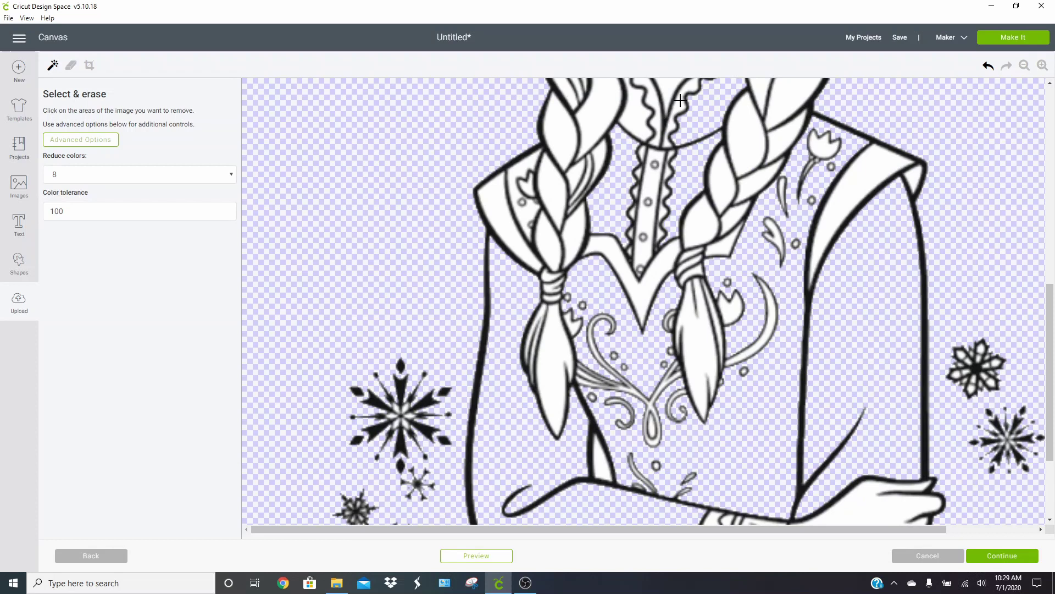
left_click(651, 183)
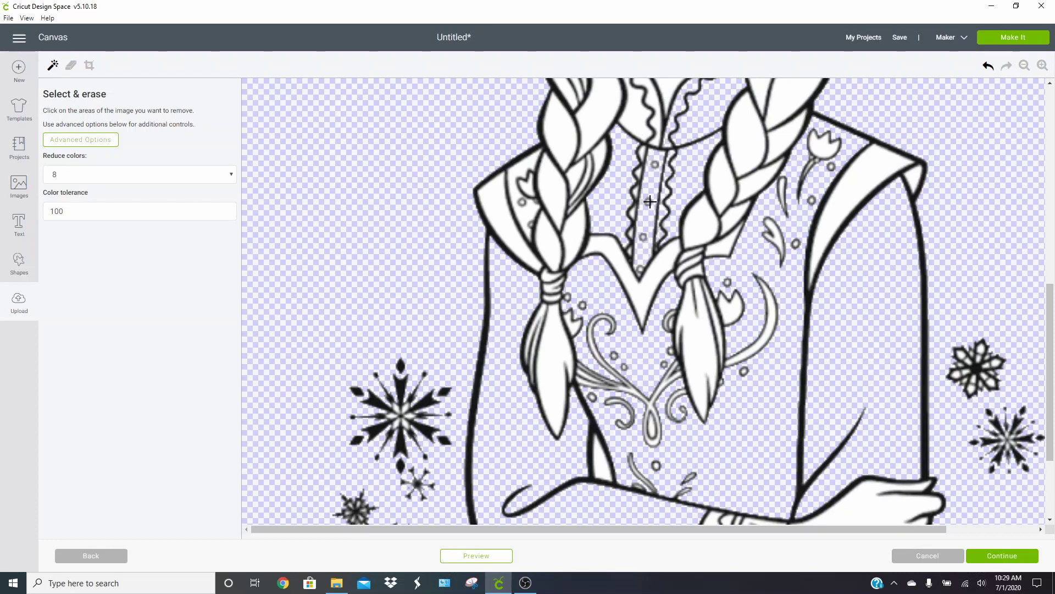
left_click(642, 309)
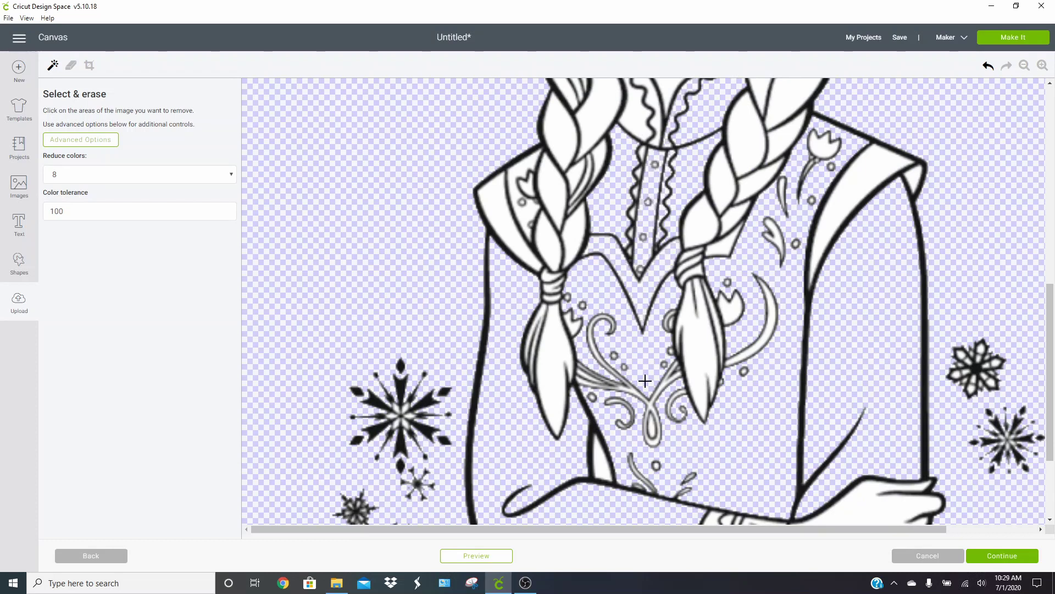
- Erase the white inside the ornament loop, undoing any erasure that fades the swirl lines
left_click(653, 443)
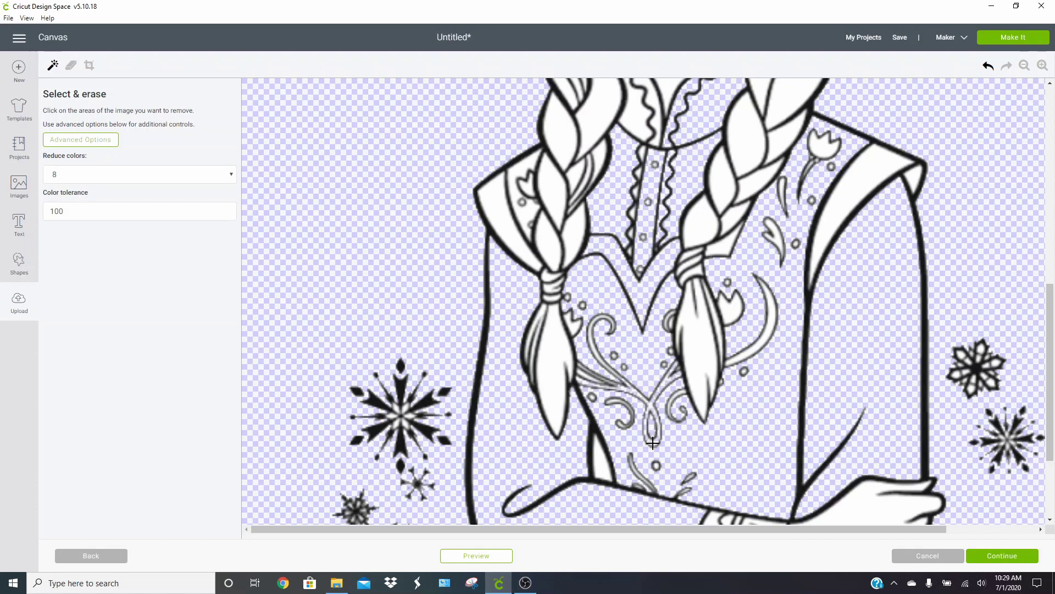
left_click(604, 364)
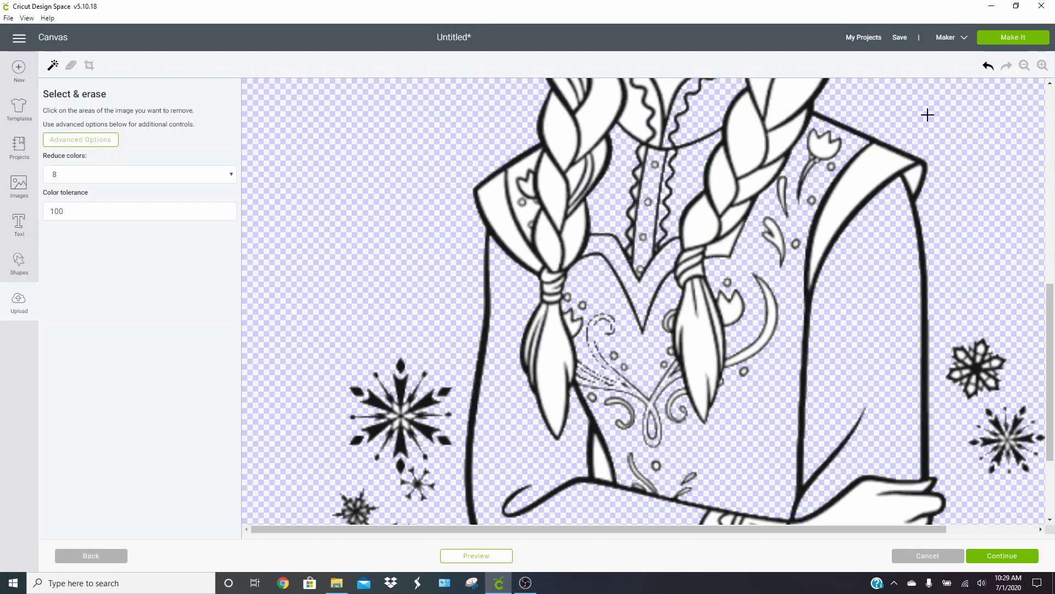
left_click(988, 66)
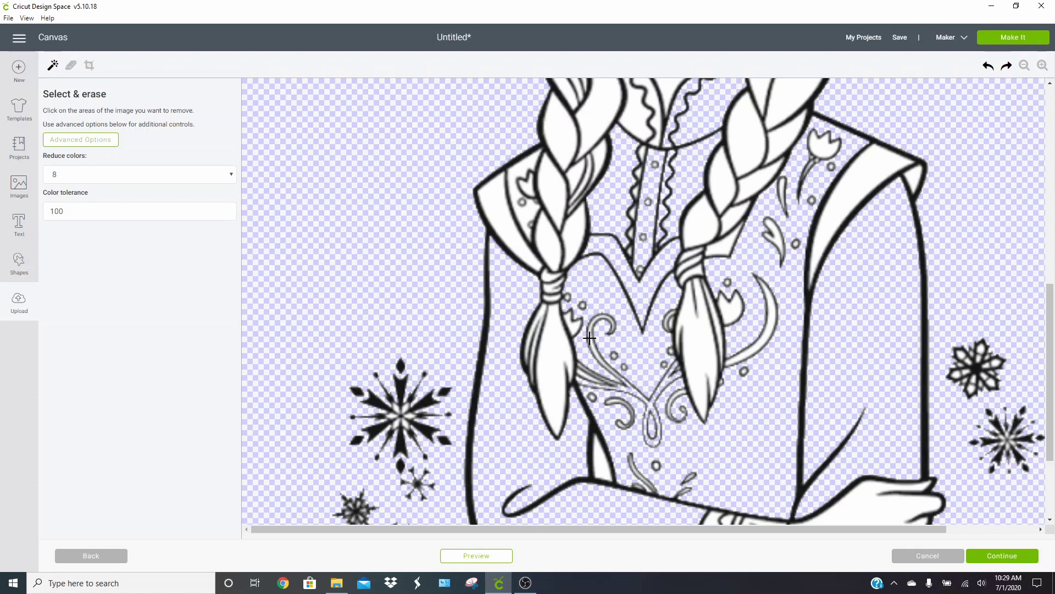
left_click(606, 389)
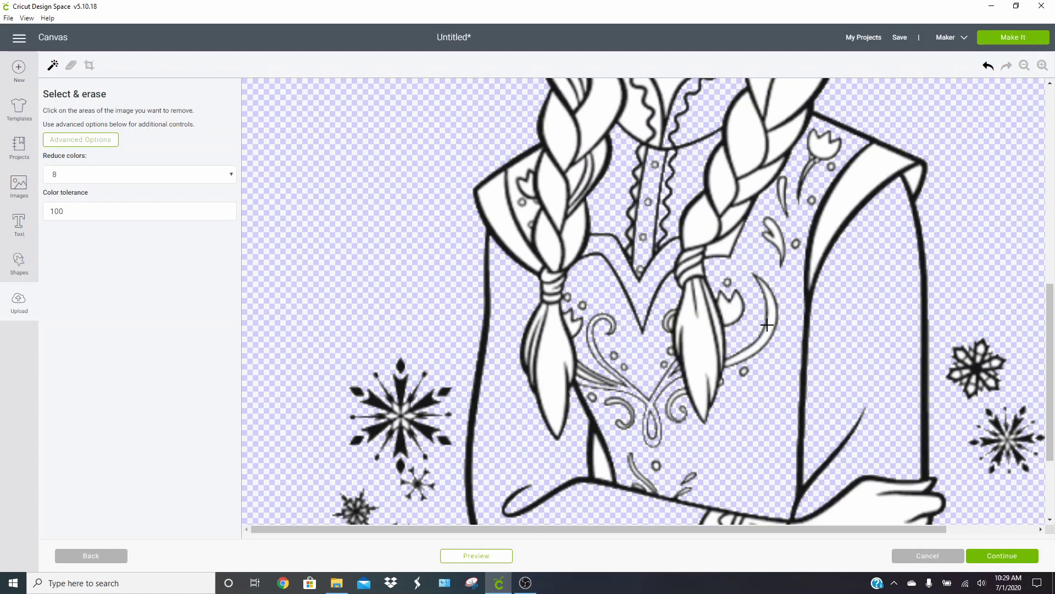
left_click(594, 374)
left_click(987, 66)
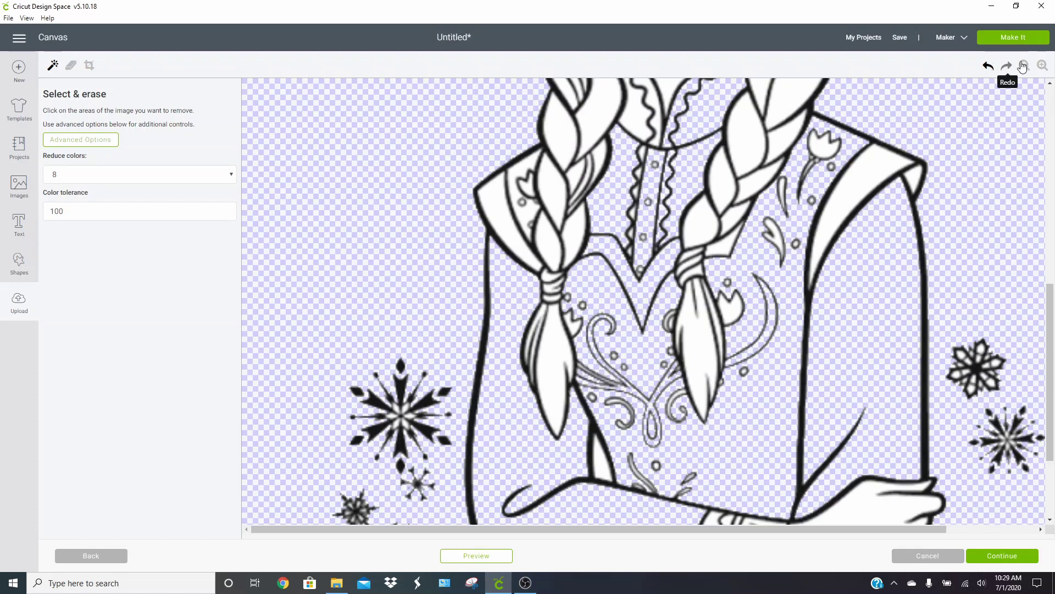
- Zoom closer on the swirls and undo erasures between the swirl and curl lines
left_click(1042, 66)
scroll(886, 238, "down", 5)
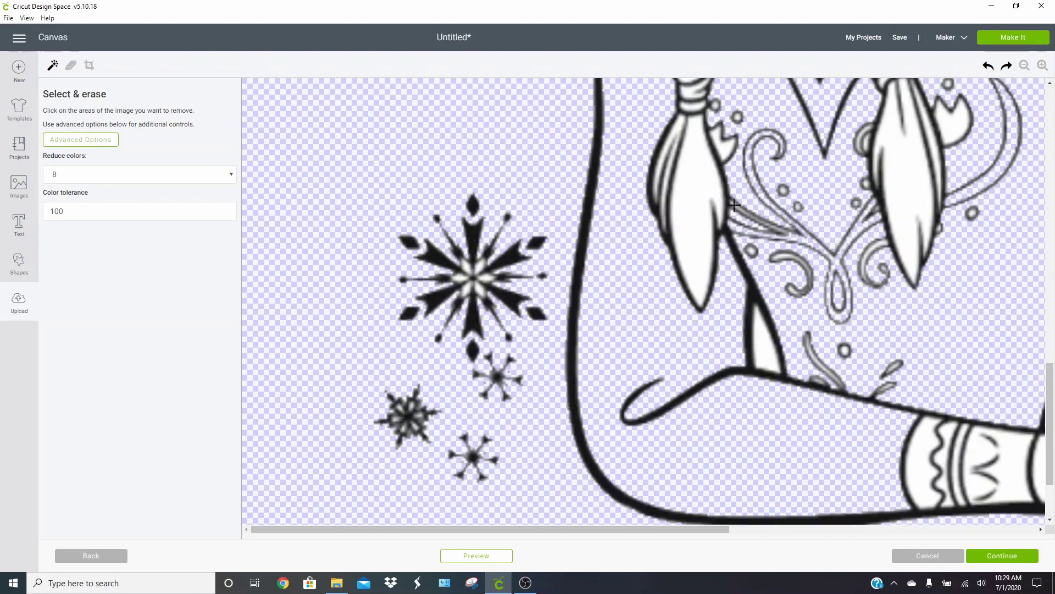
left_click(734, 203)
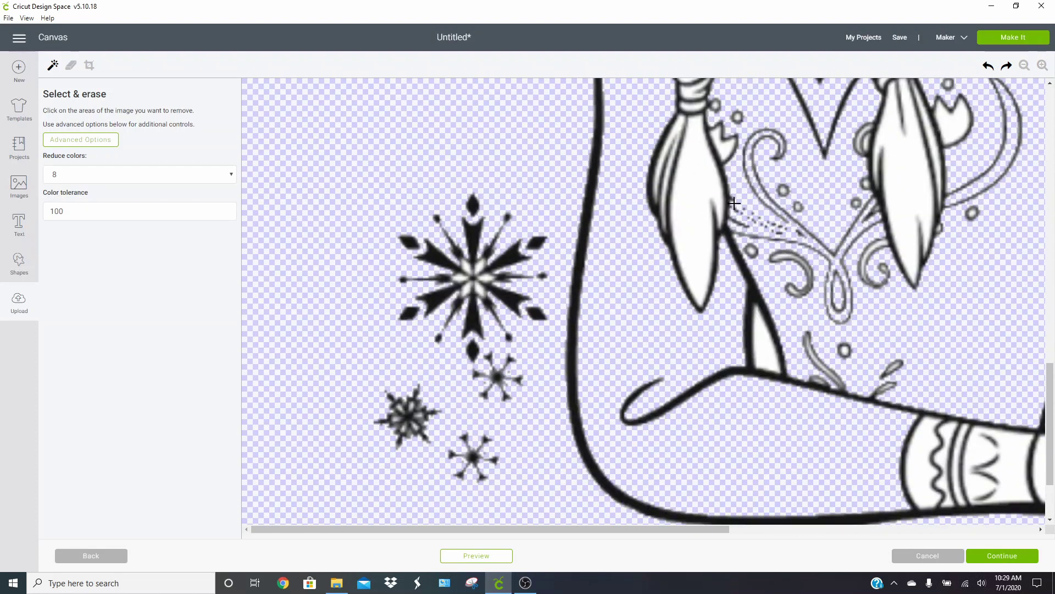
left_click(987, 66)
left_click(786, 257)
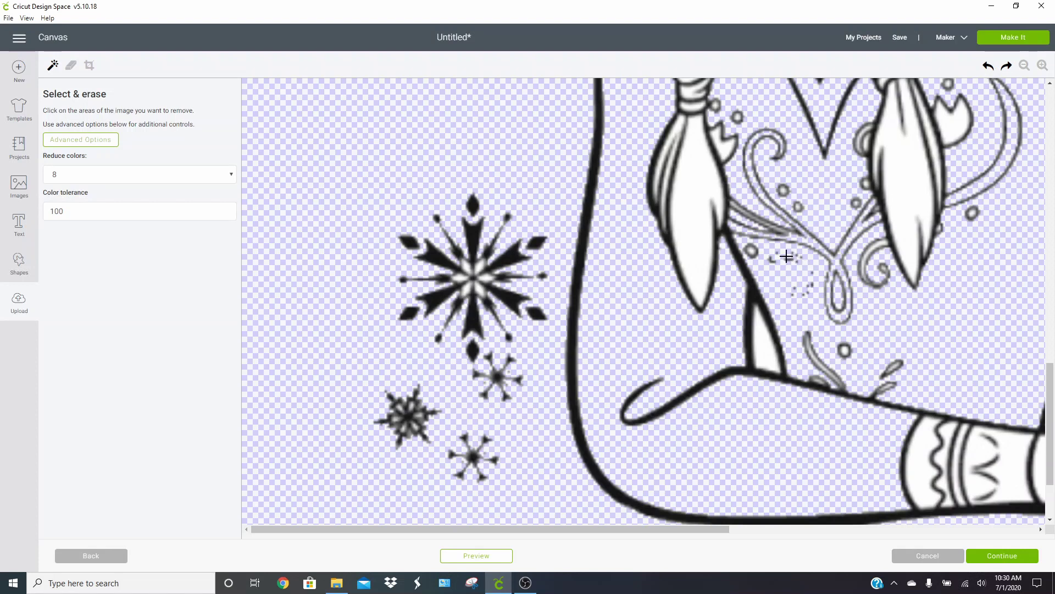
left_click(988, 66)
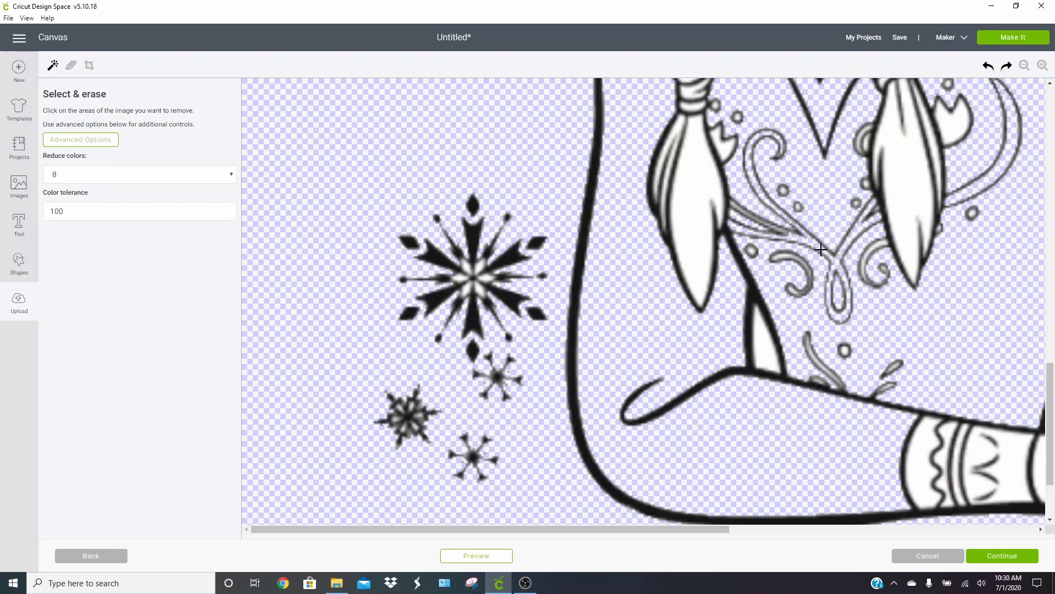
- Erase the white area near the braid and inside the braid tip
scroll(957, 159, "up", 2)
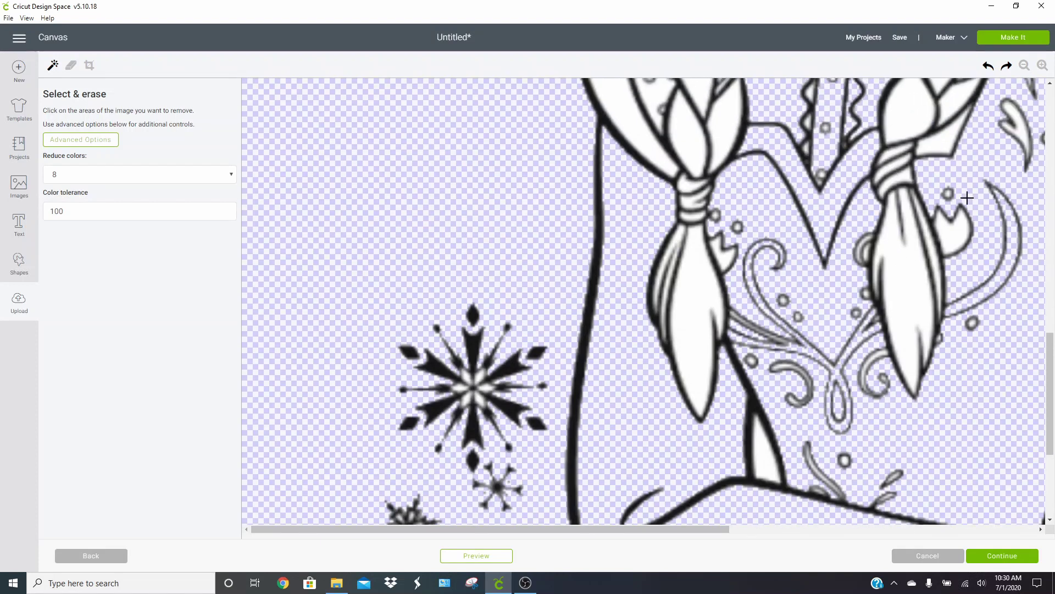
left_click(959, 204)
left_click(916, 252)
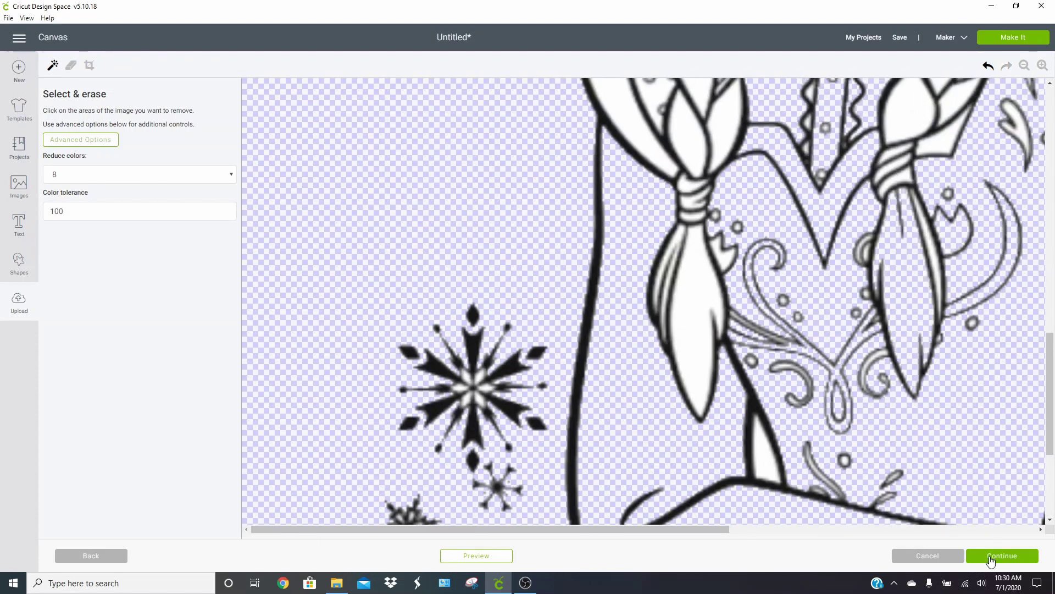
- Continue to the Name & tag page for the re-cleaned image named frozen
left_click(991, 556)
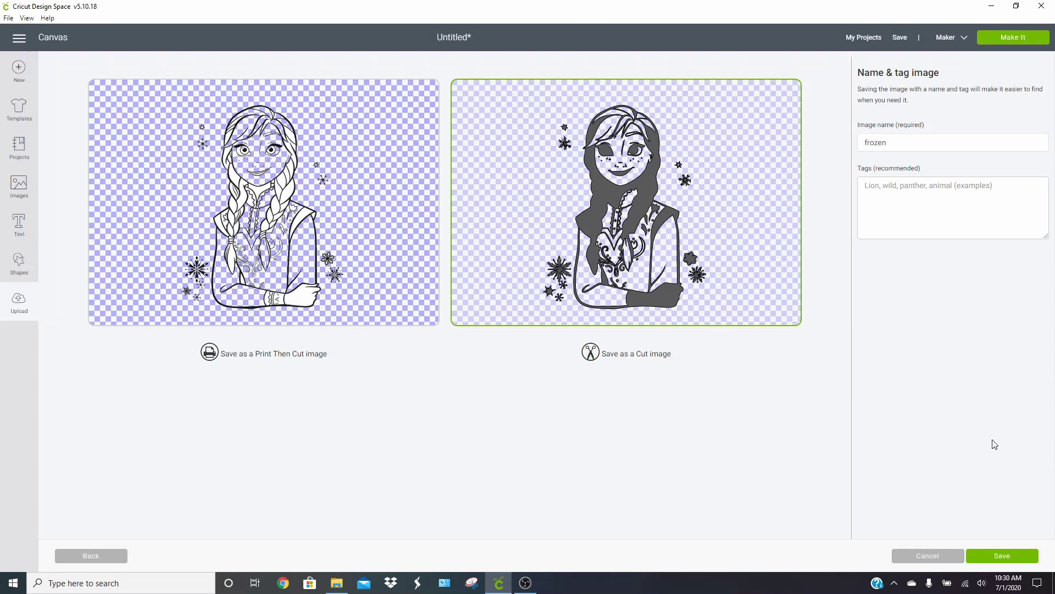
- Leave the Name & tag page and return to the canvas holding the floral mandala
left_click(938, 559)
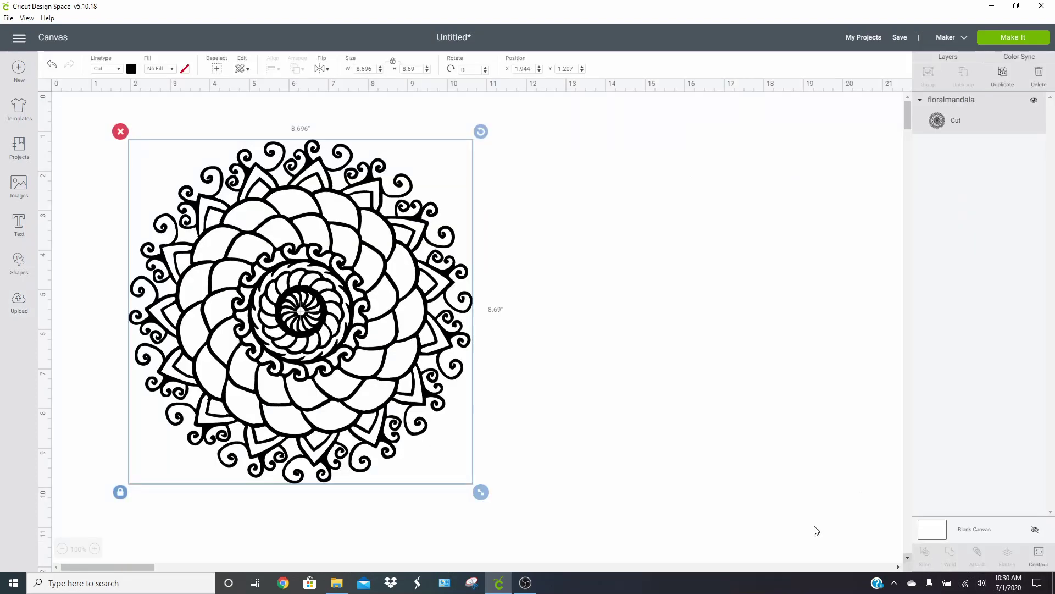